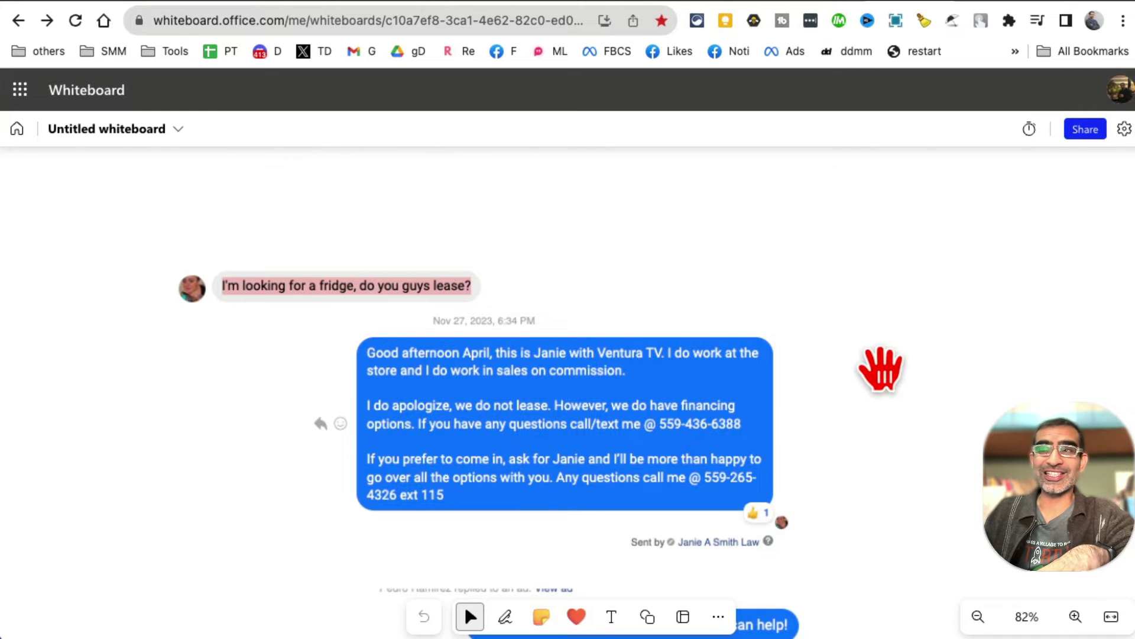
Look through the customer chat on the whiteboard and the refrigerator deals on the Ventura TV current sale page
scroll(881, 369, "down", 6)
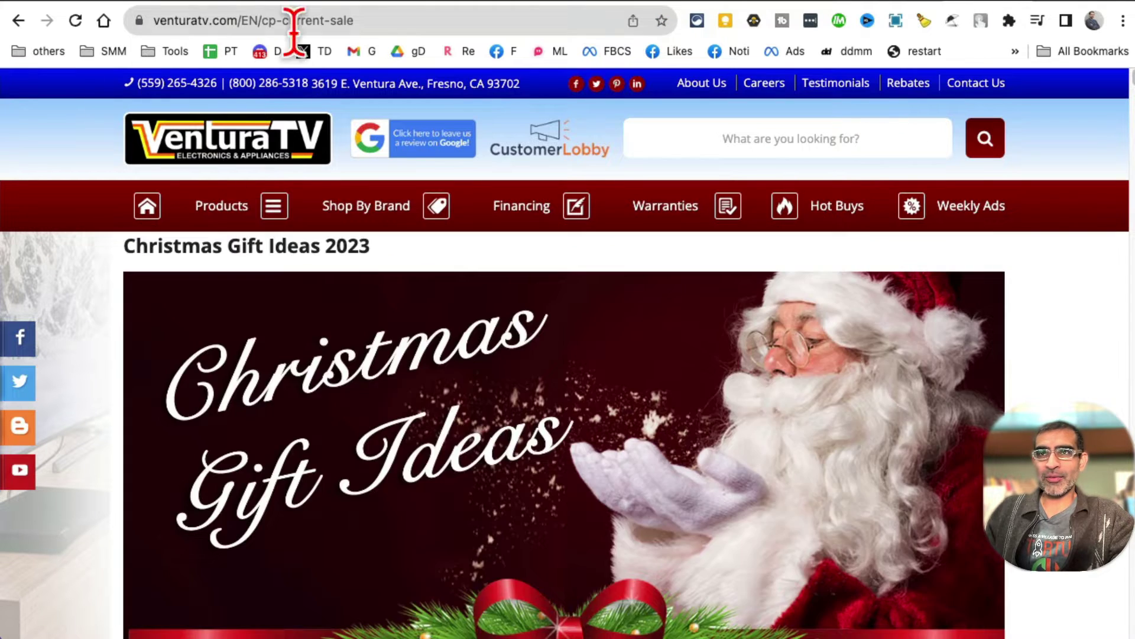
scroll(627, 379, "down", 5)
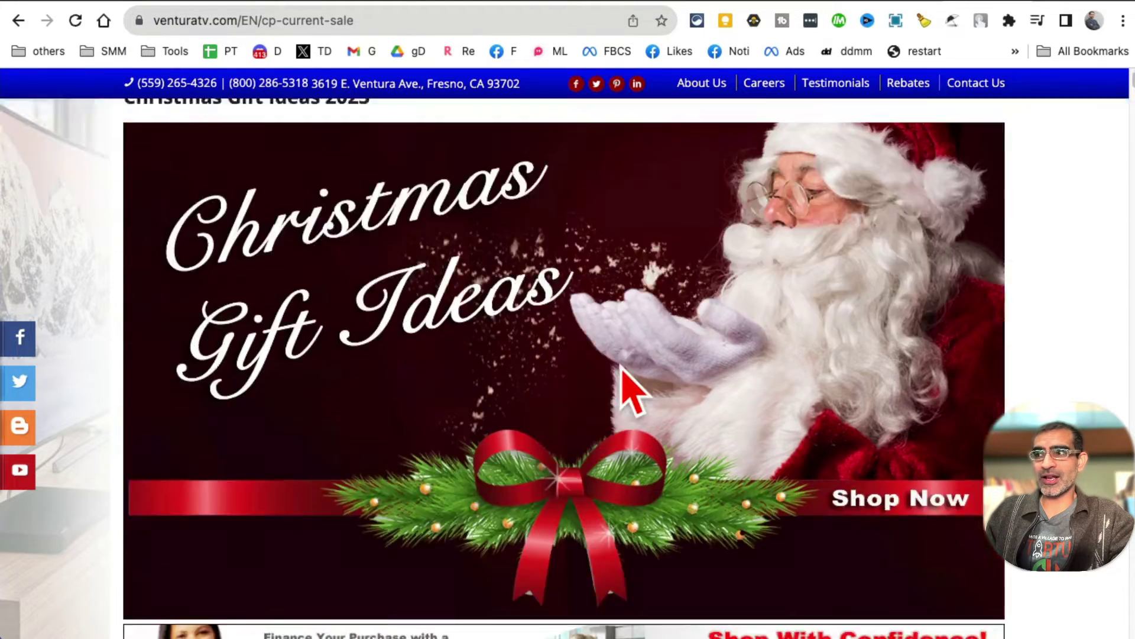
scroll(622, 368, "down", 20)
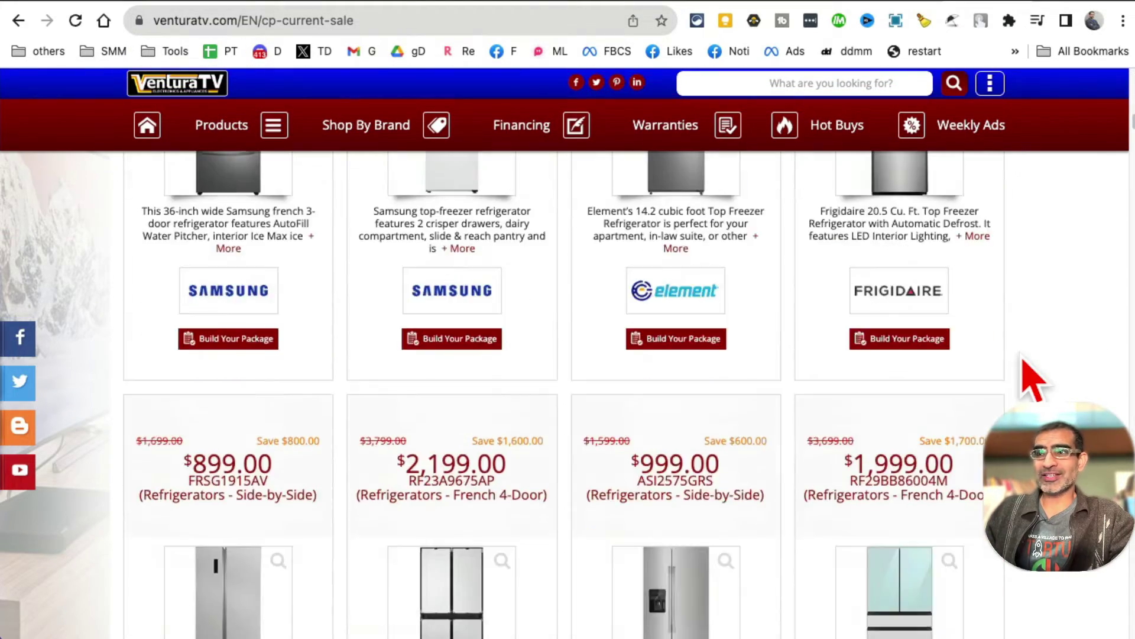
scroll(950, 354, "up", 20)
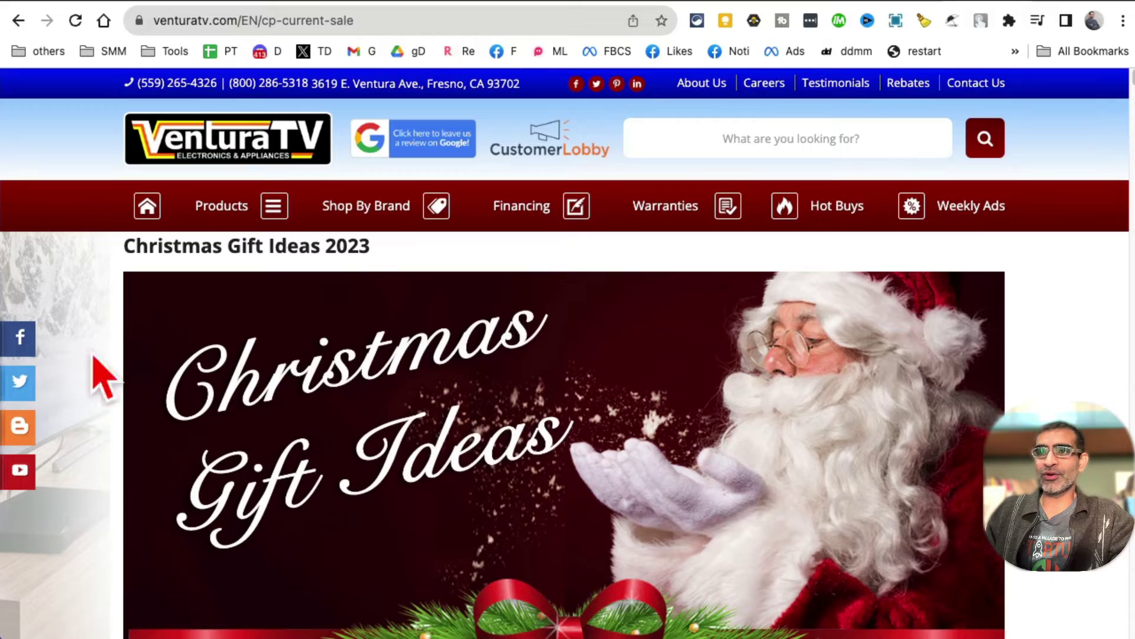
scroll(762, 378, "down", 15)
scroll(750, 385, "down", 10)
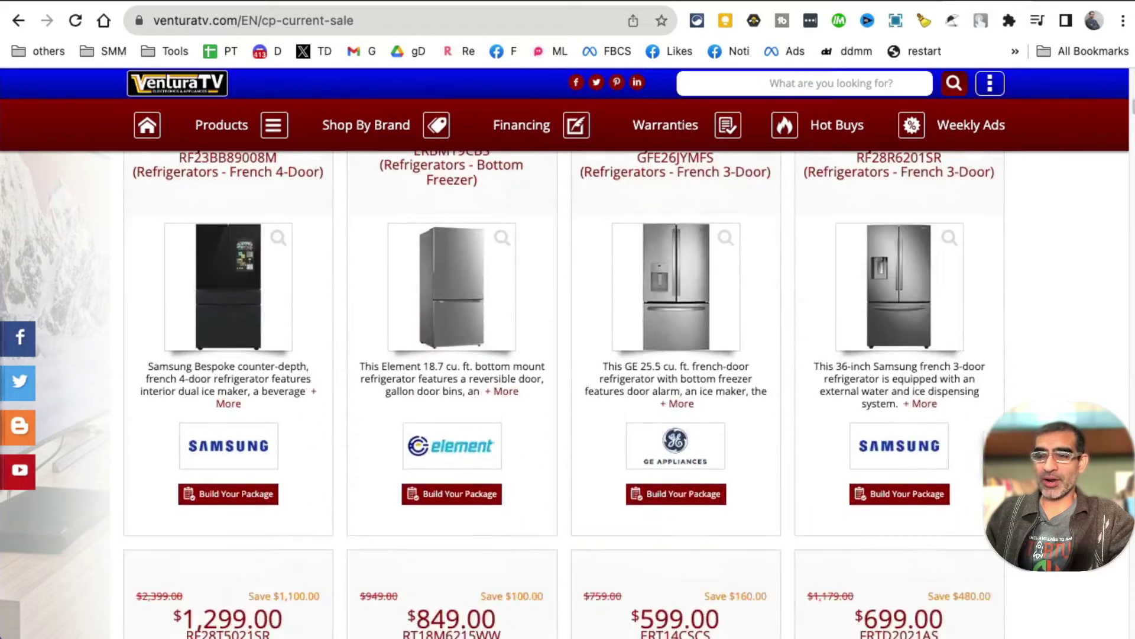
scroll(564, 391, "down", 10)
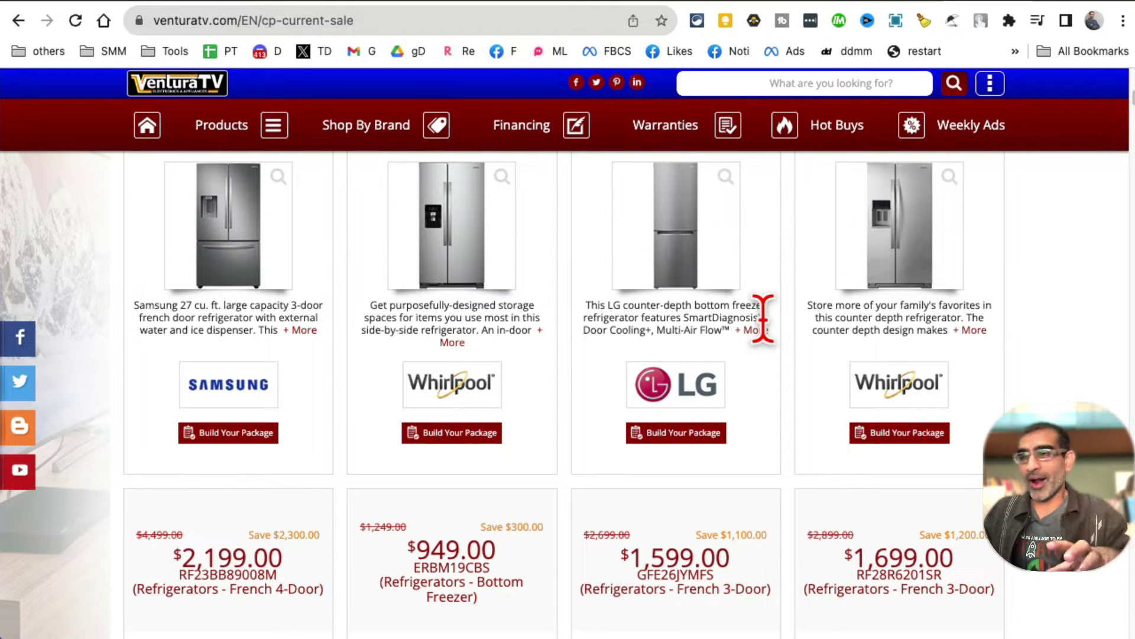
Switch to Meta Ads Manager and start a new Auction campaign with the Engagement objective
left_click(832, 7)
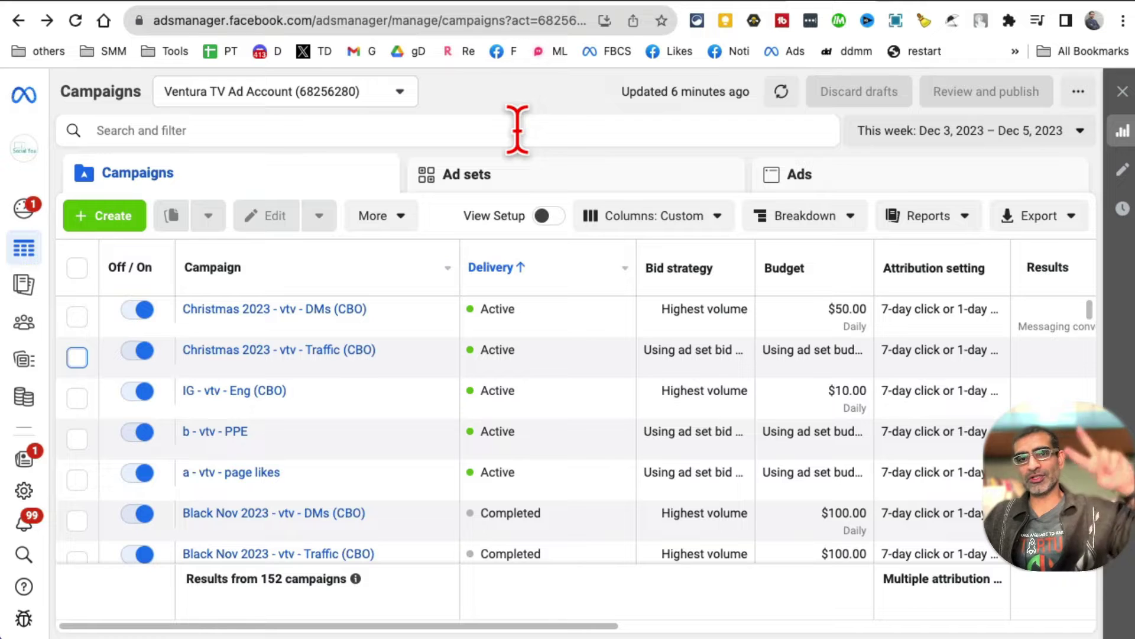
left_click(112, 216)
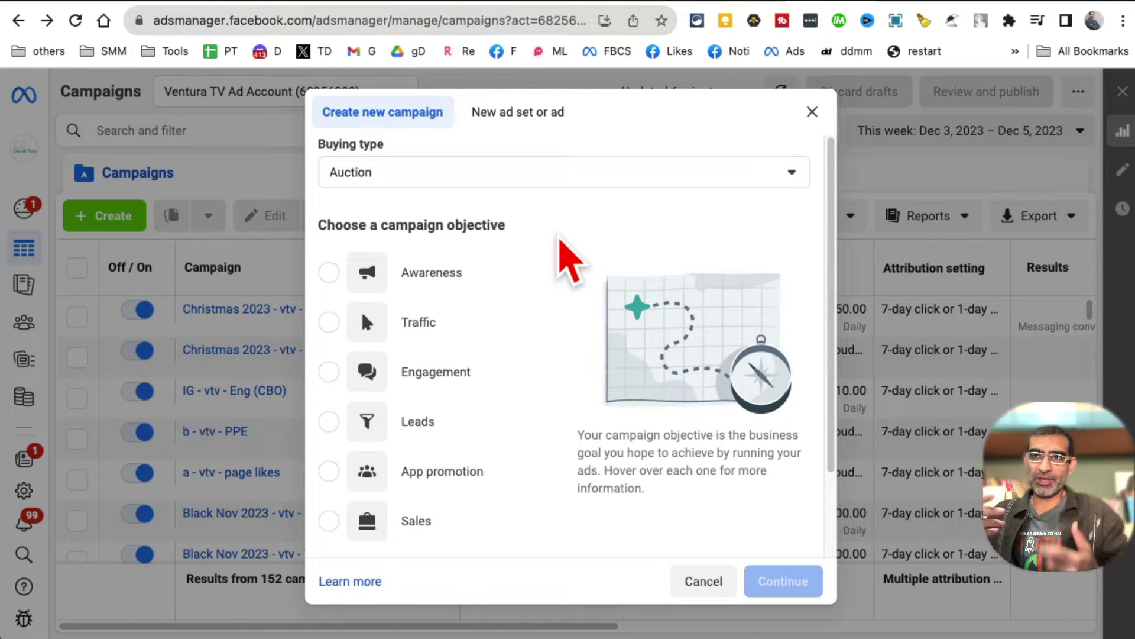
mouse_move(438, 385)
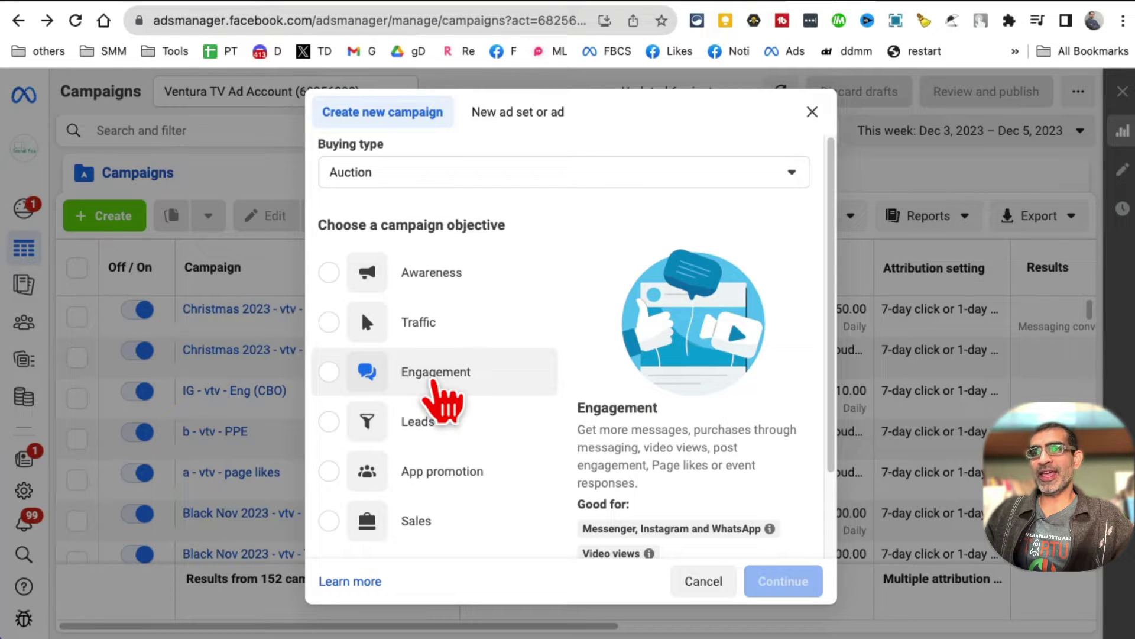
left_click(436, 383)
scroll(704, 414, "down", 3)
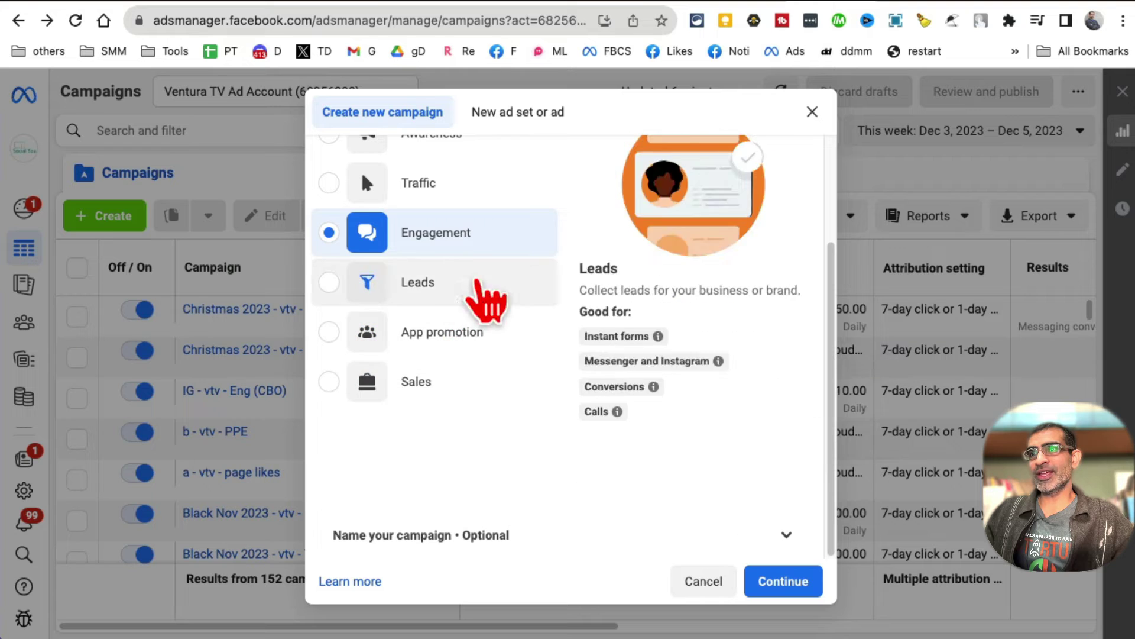
mouse_move(650, 473)
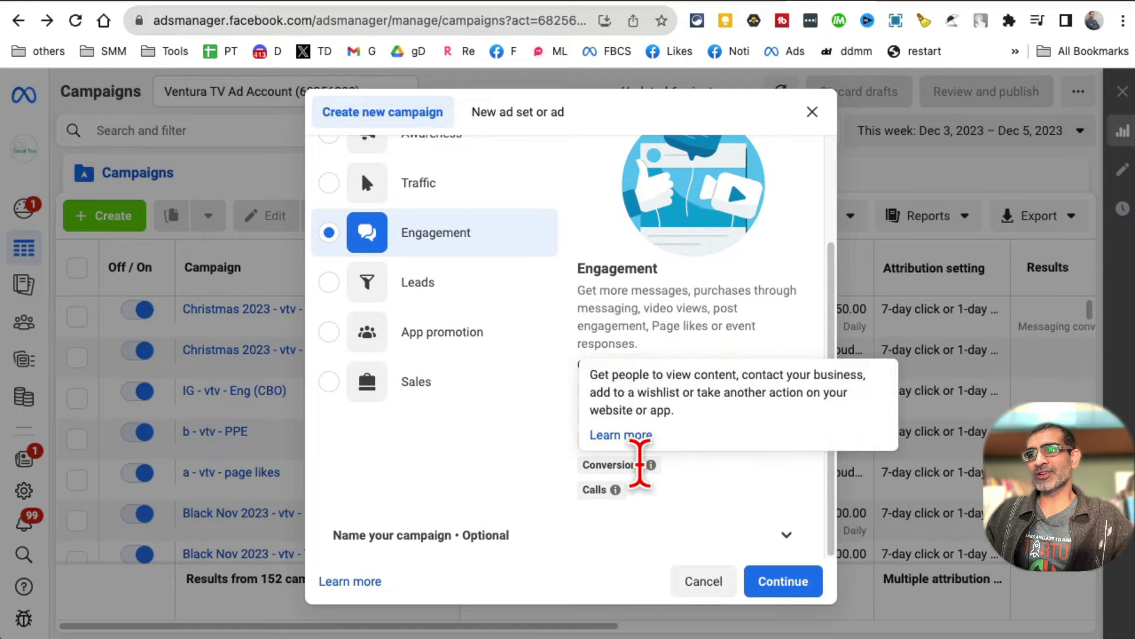
left_click_drag(642, 465, 585, 464)
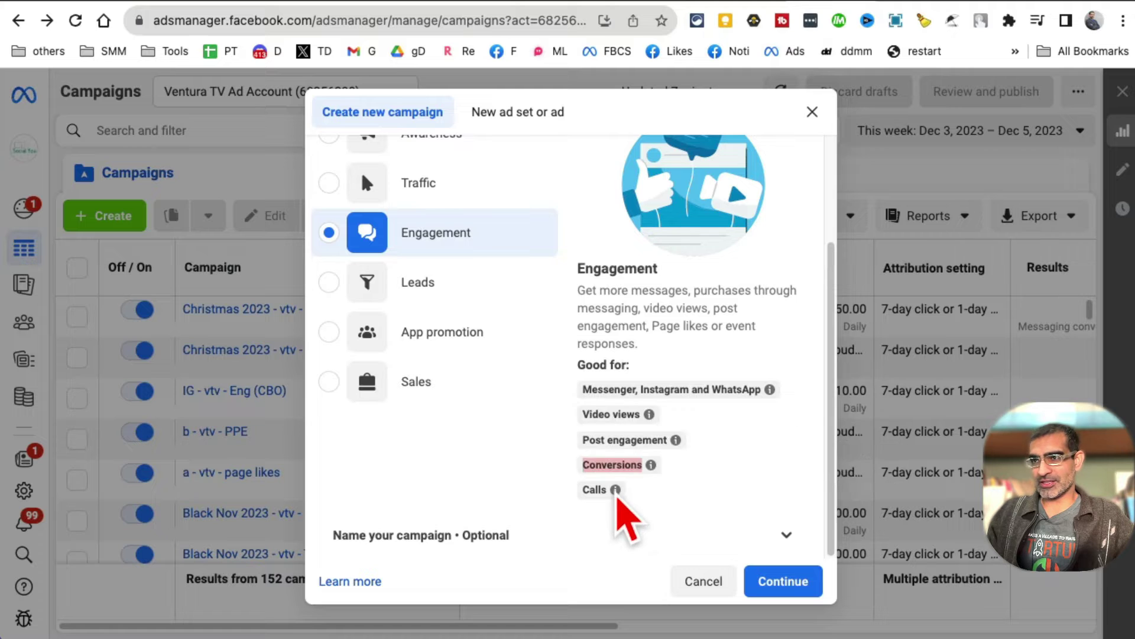
mouse_move(631, 486)
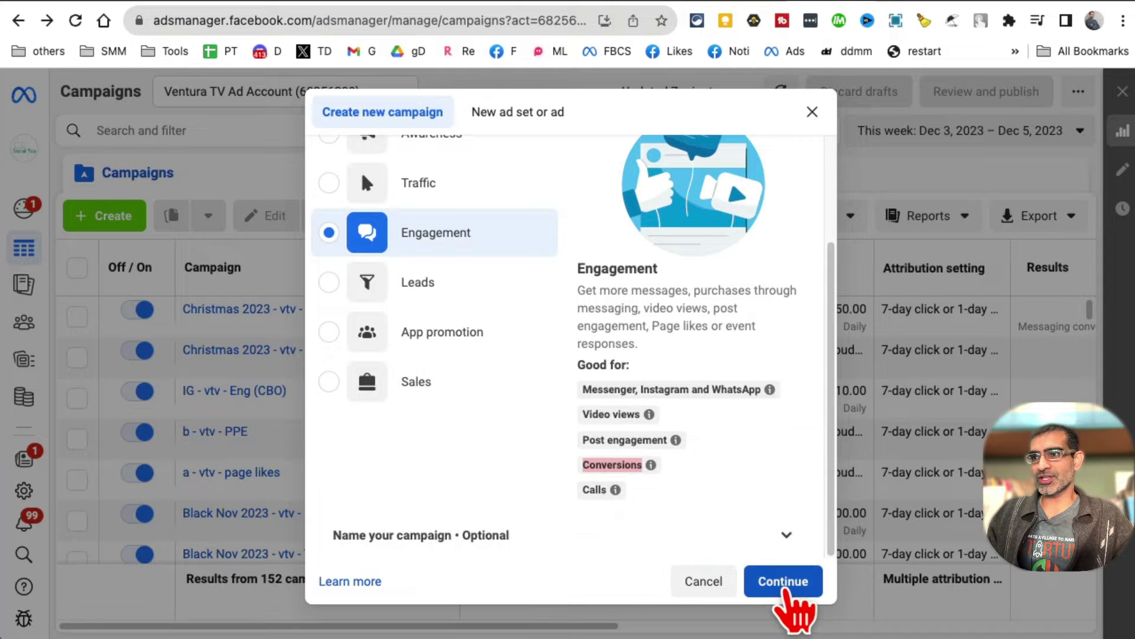
left_click(793, 584)
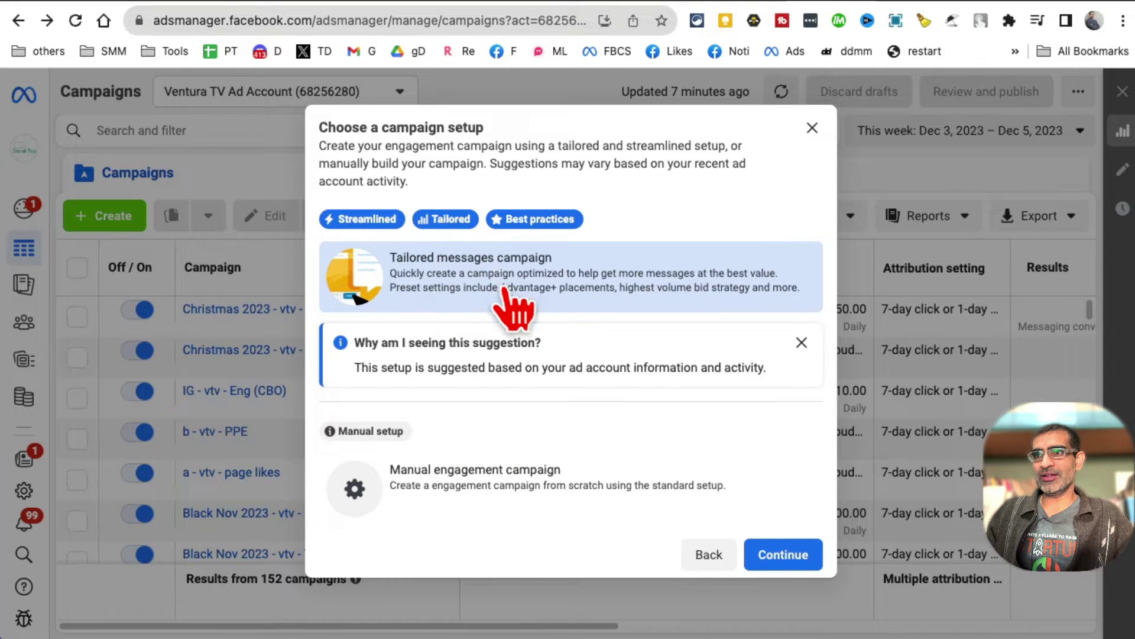
Choose the manual engagement campaign setup and name the campaign "test"
left_click(495, 490)
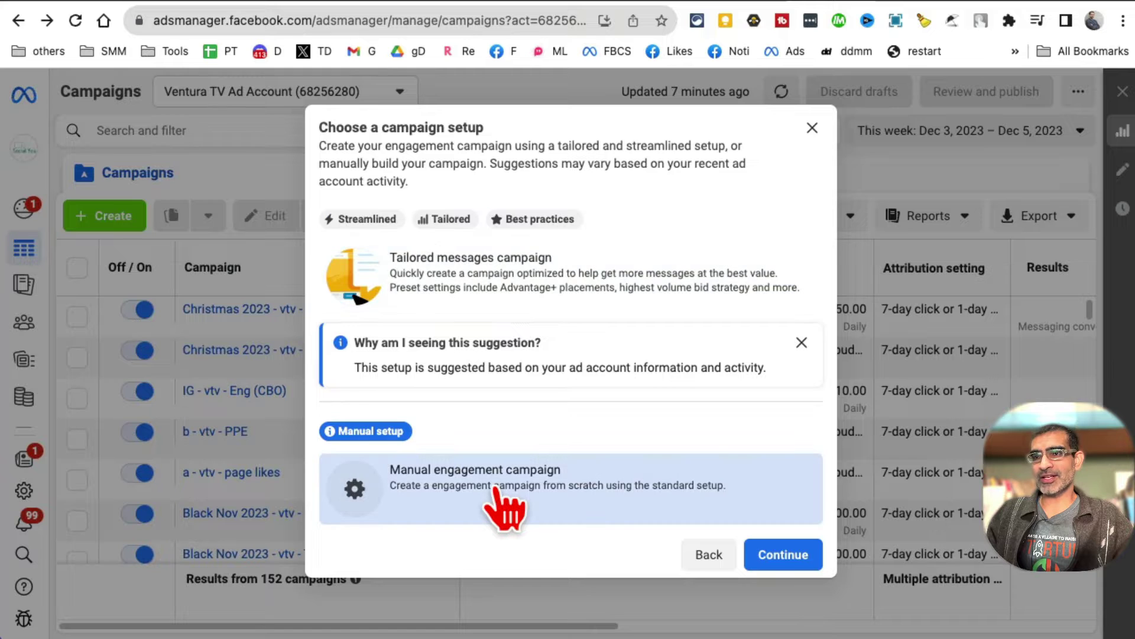
left_click(775, 554)
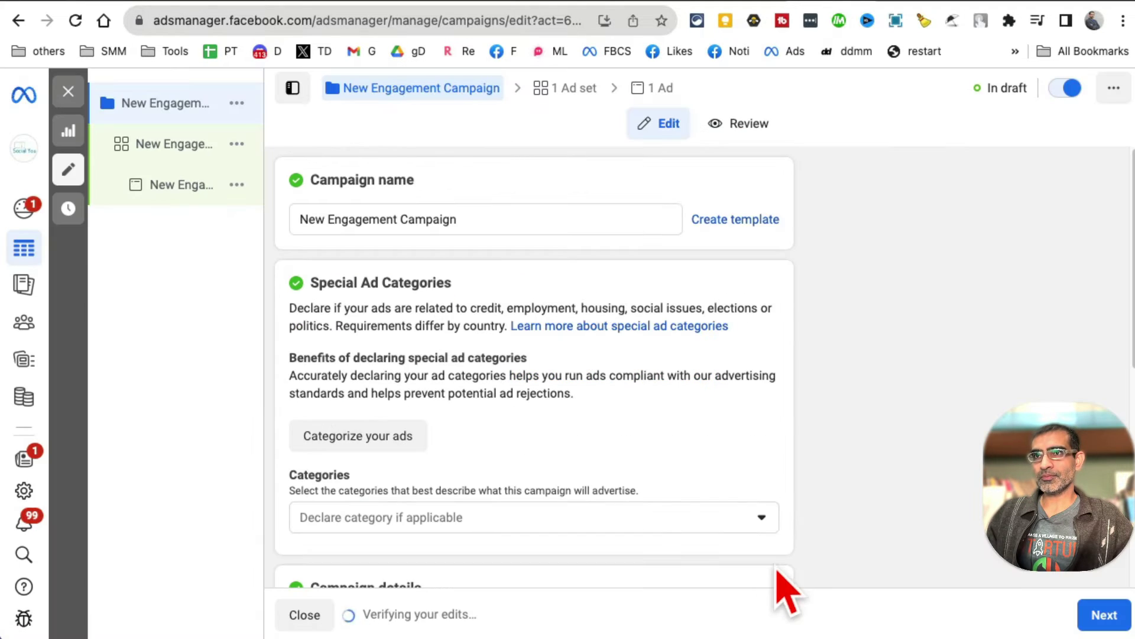
mouse_move(166, 118)
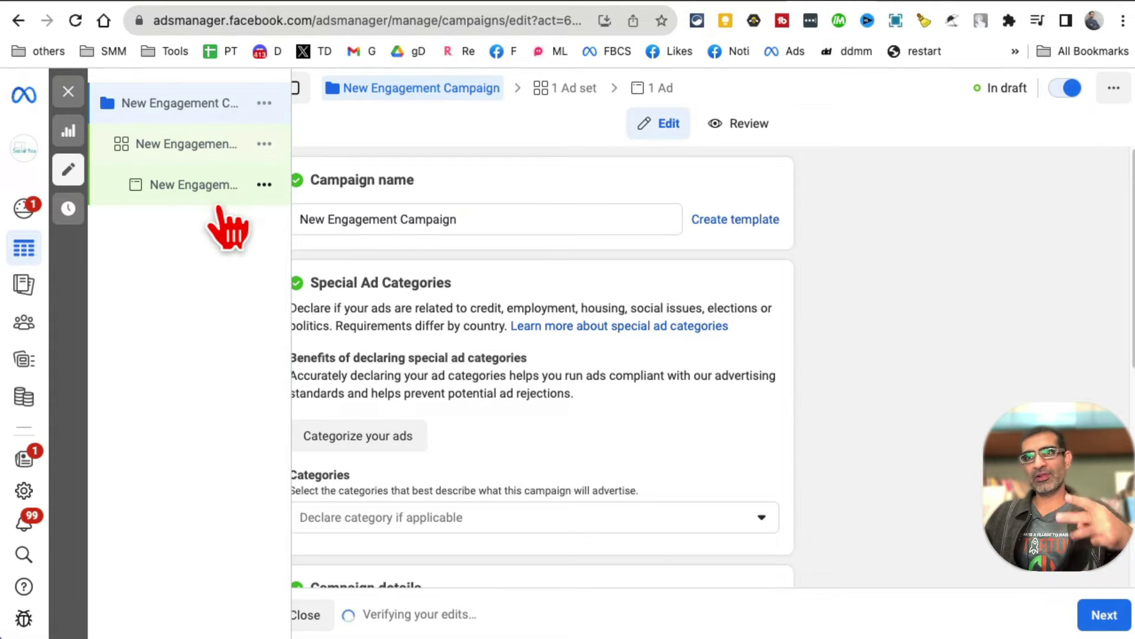
triple_click(520, 218)
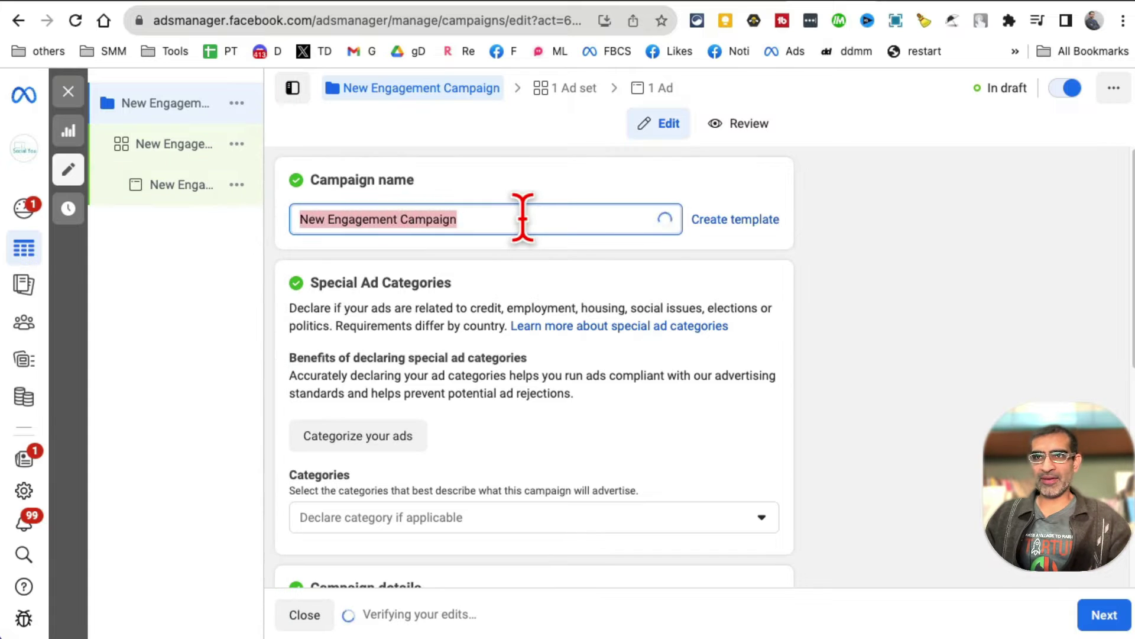
type("te")
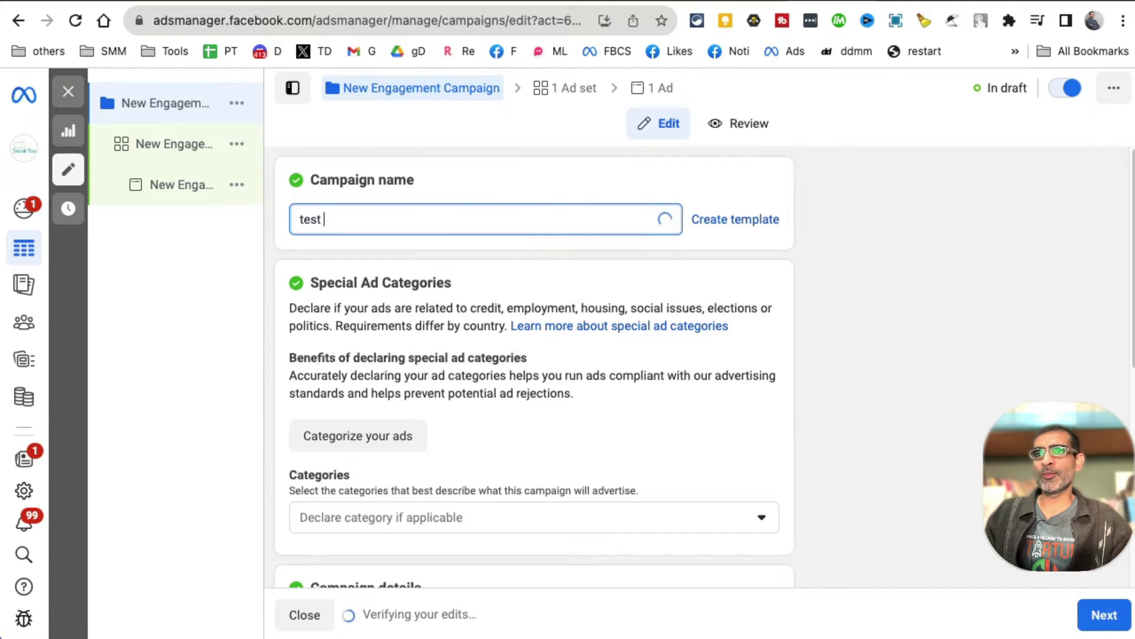
type("st")
Proceed from the campaign settings to the ad set and name it "target audience"
scroll(735, 444, "down", 5)
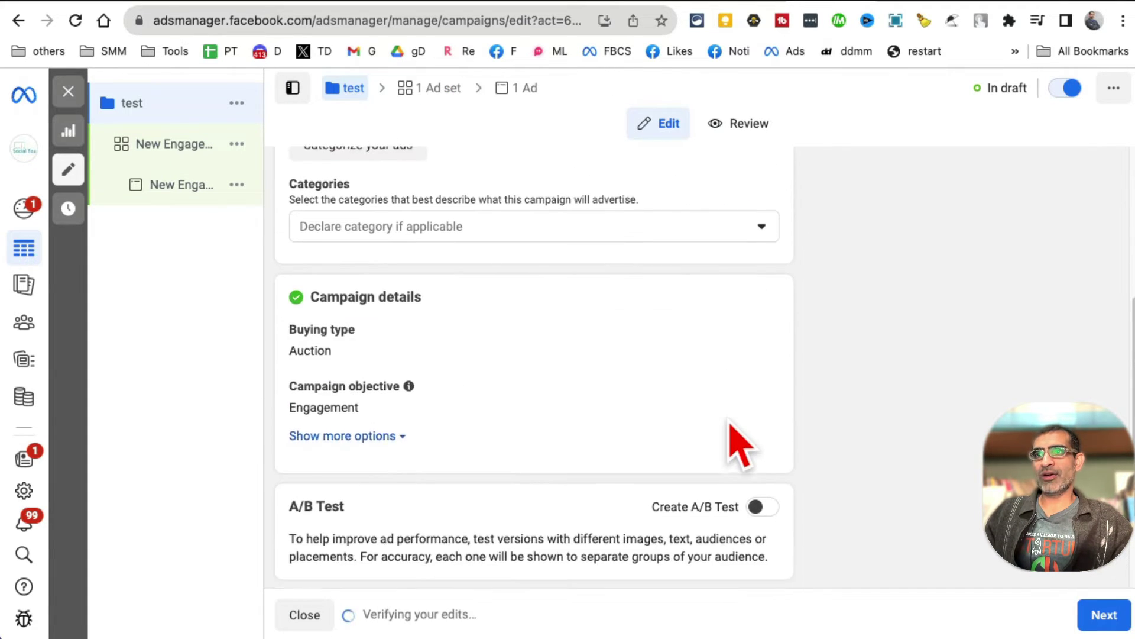
scroll(499, 372, "down", 1)
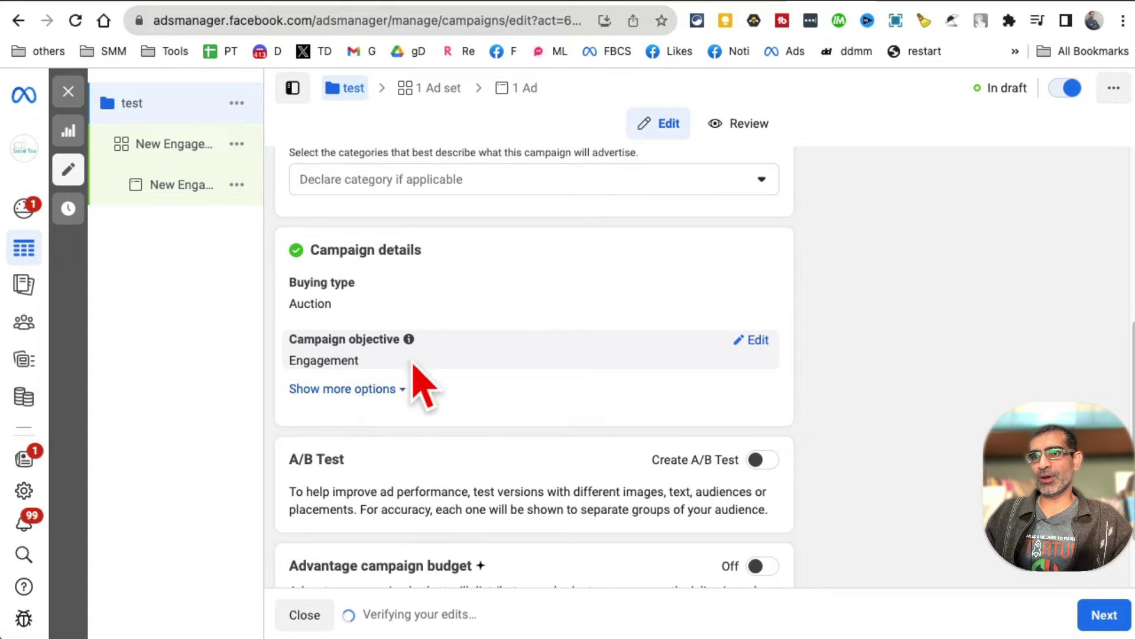
scroll(810, 477, "down", 2)
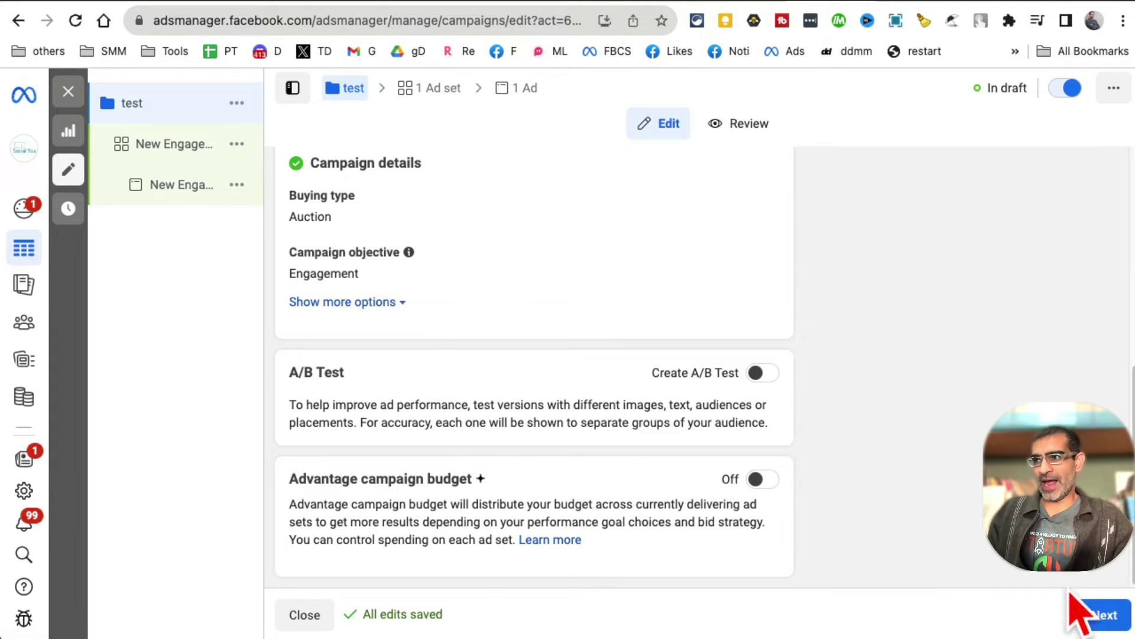
left_click(1098, 616)
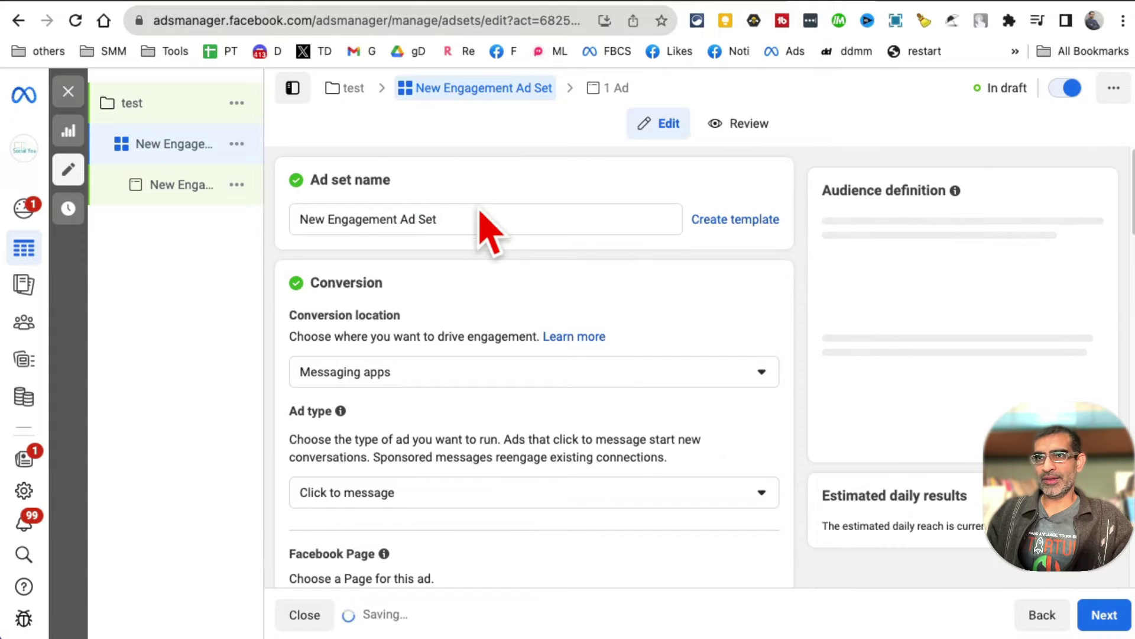
triple_click(481, 219)
type("target auience")
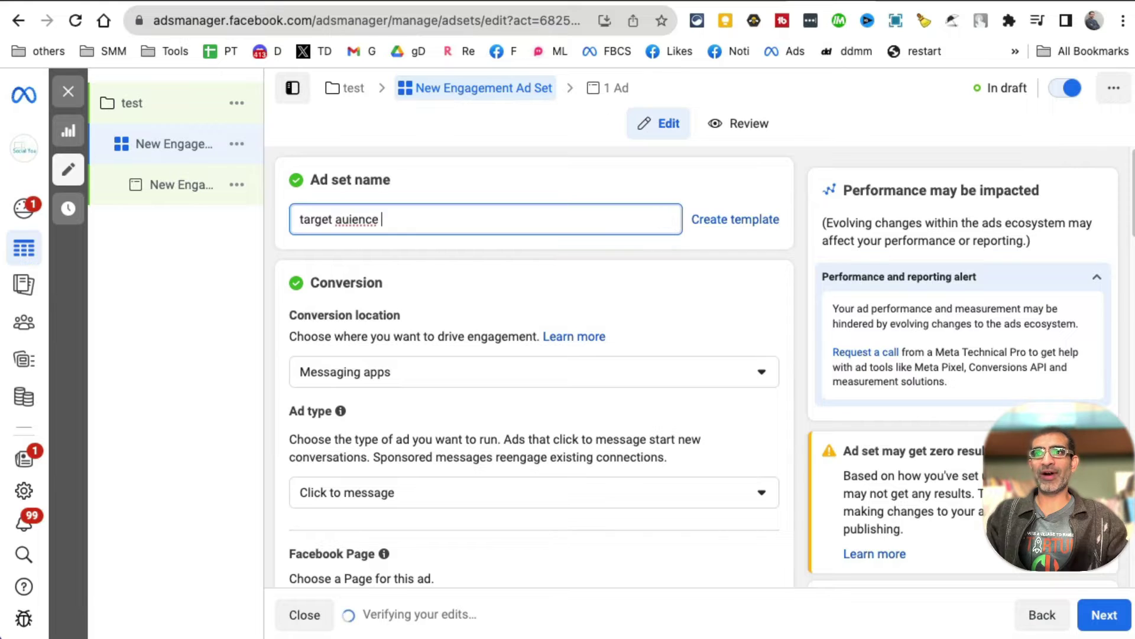
key("BackSpace")
key("BackSpace")
key("BackSpace")
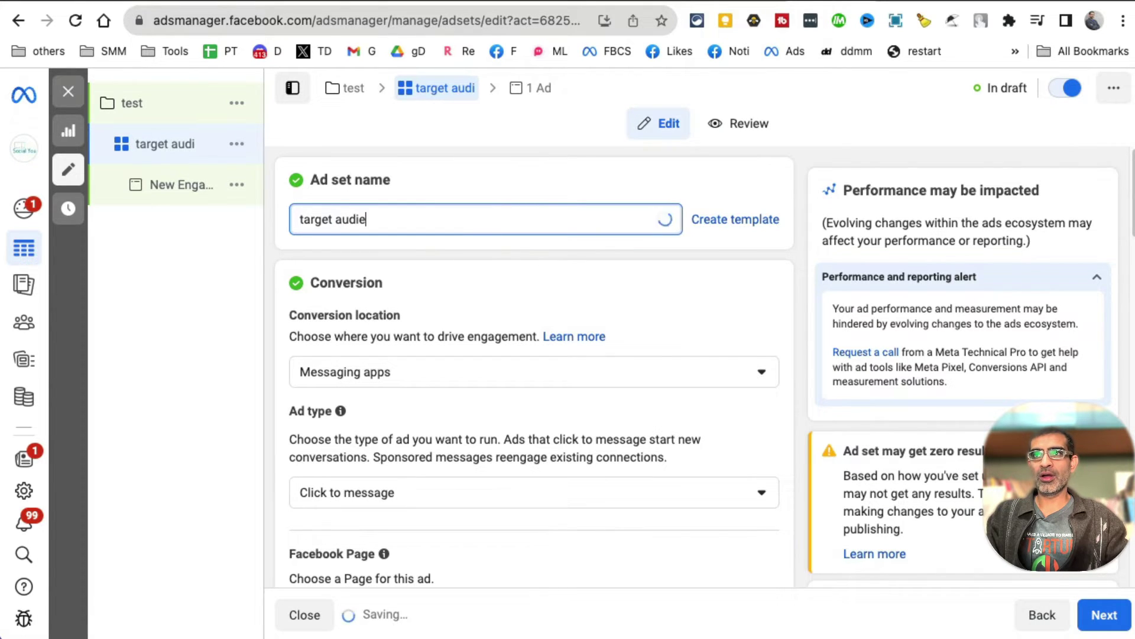
type("nce")
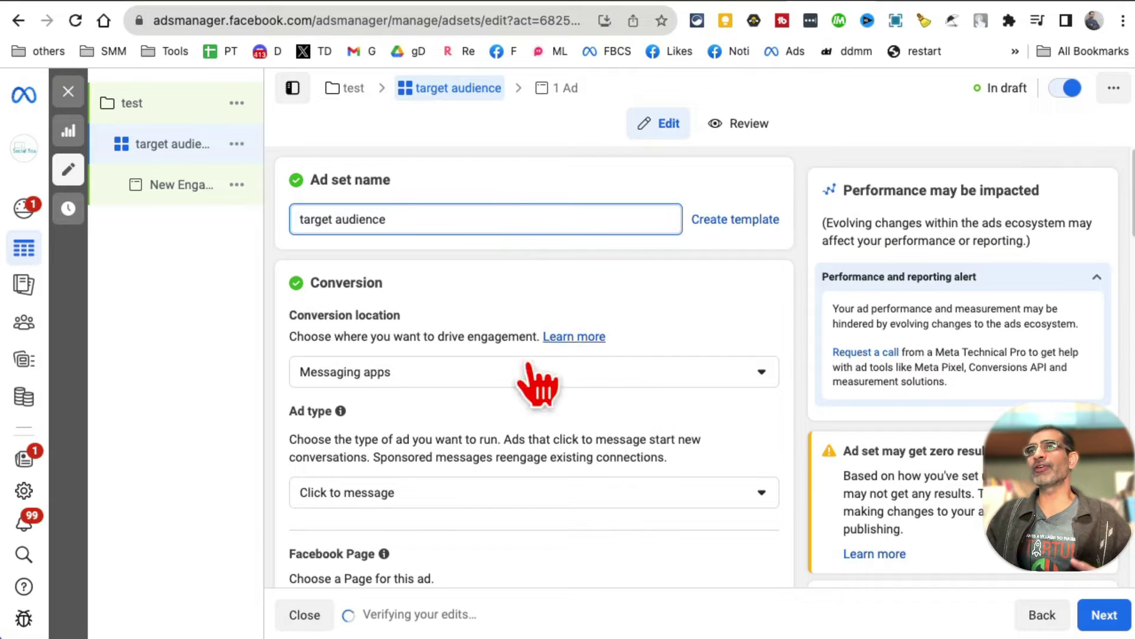
Examine the available conversion locations for the ad set, keeping Messaging apps as the choice
left_click(491, 381)
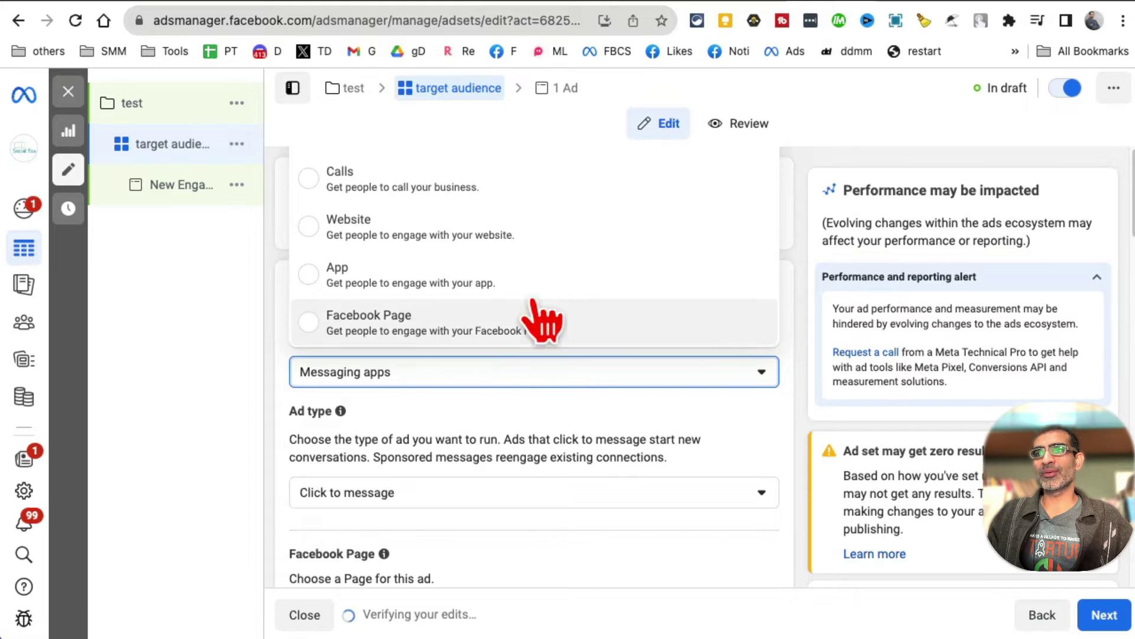
scroll(469, 334, "down", 1)
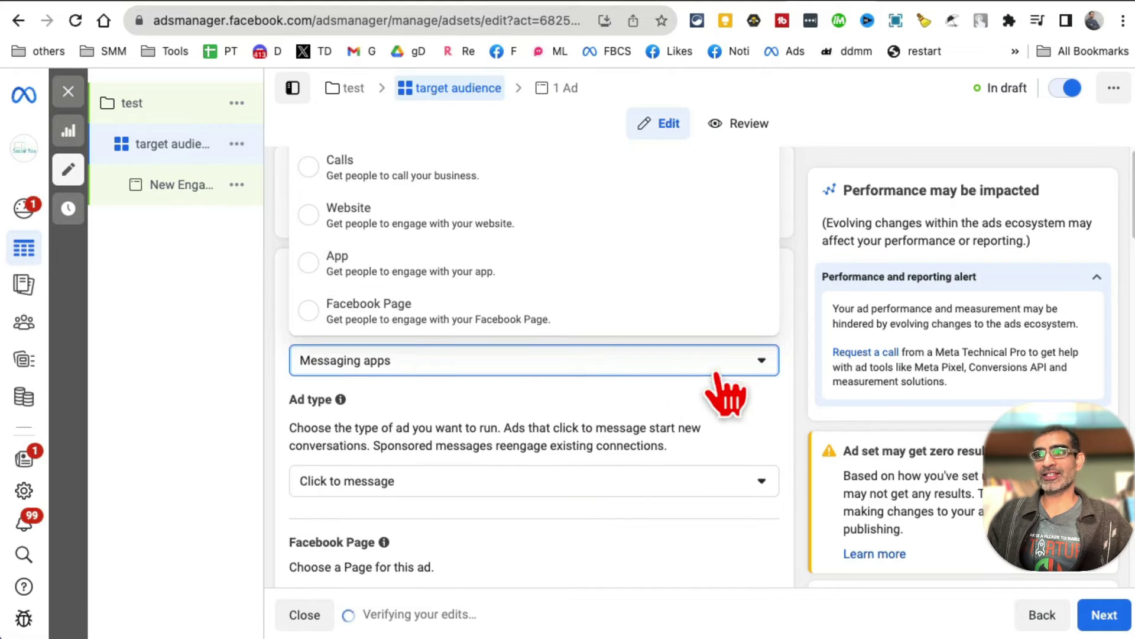
left_click(727, 392)
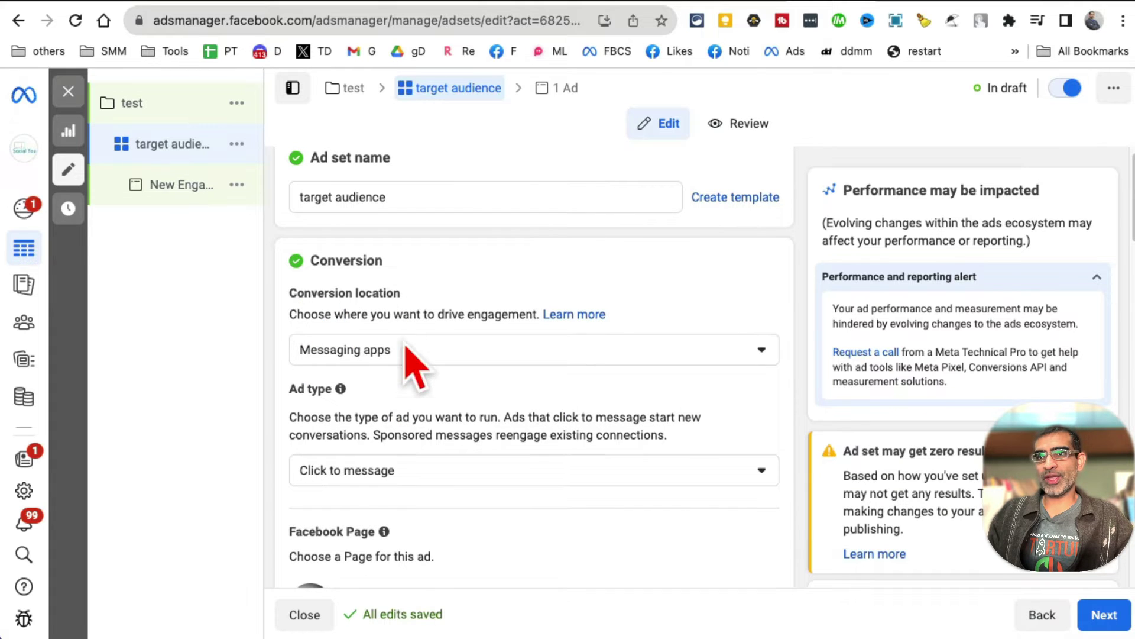
left_click(425, 354)
left_click(435, 355)
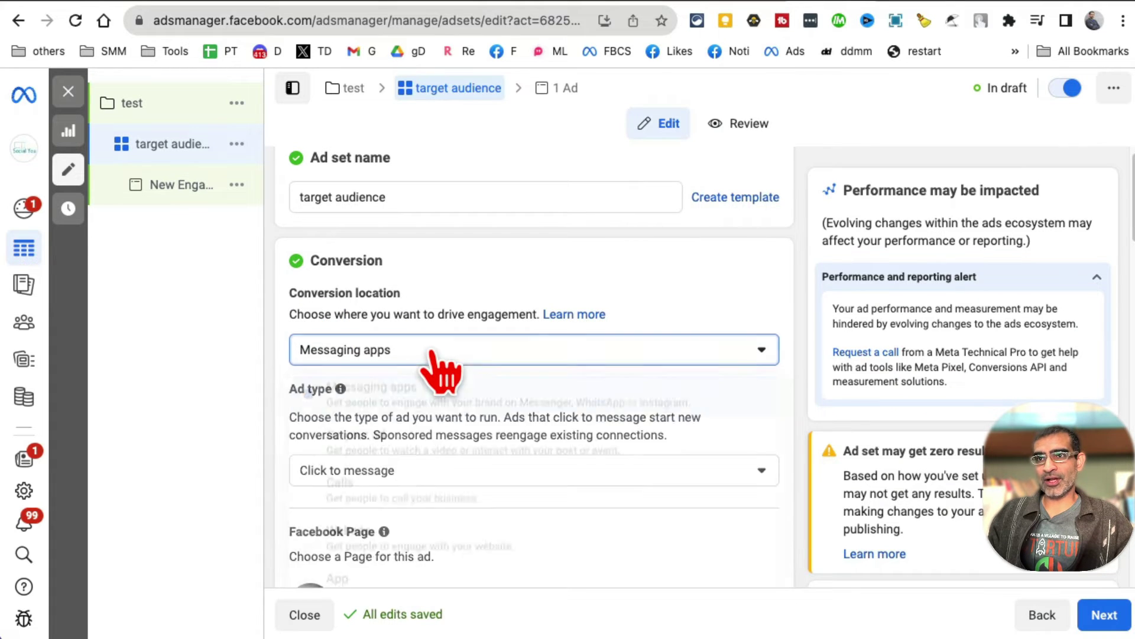
left_click(436, 355)
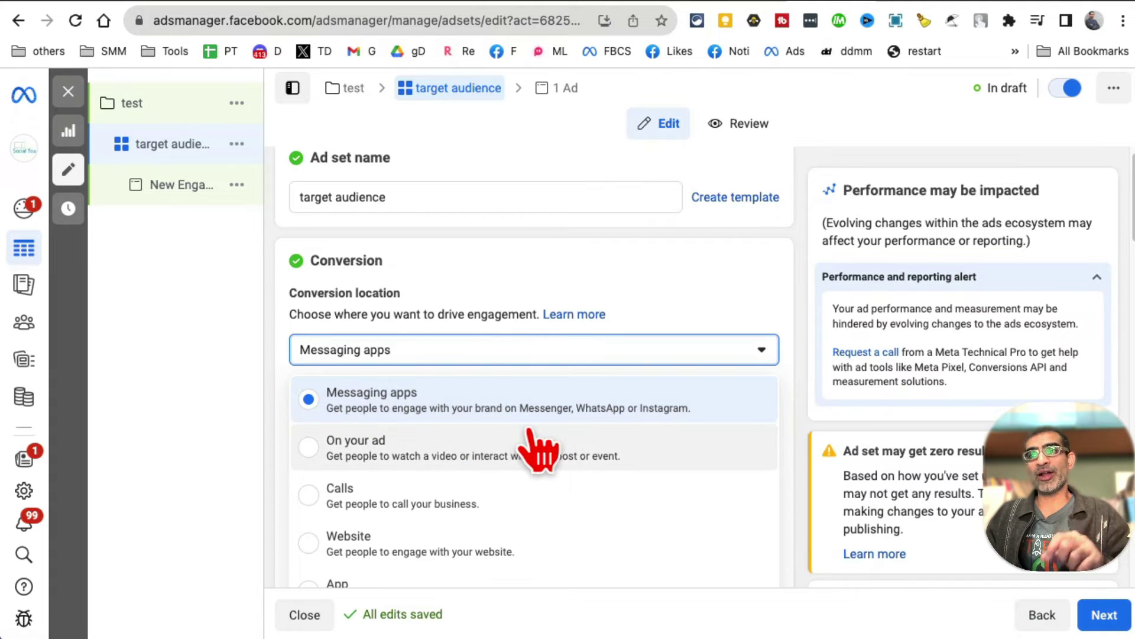
left_click(793, 405)
Select Click to message as the ad type for the ad set
scroll(436, 392, "down", 2)
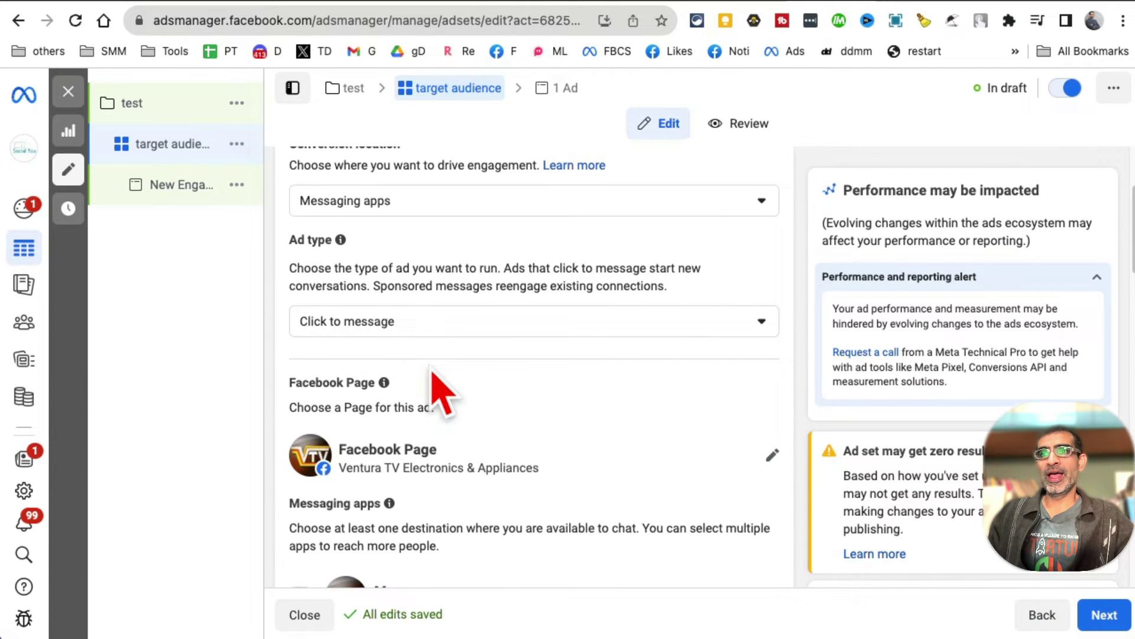
left_click(431, 322)
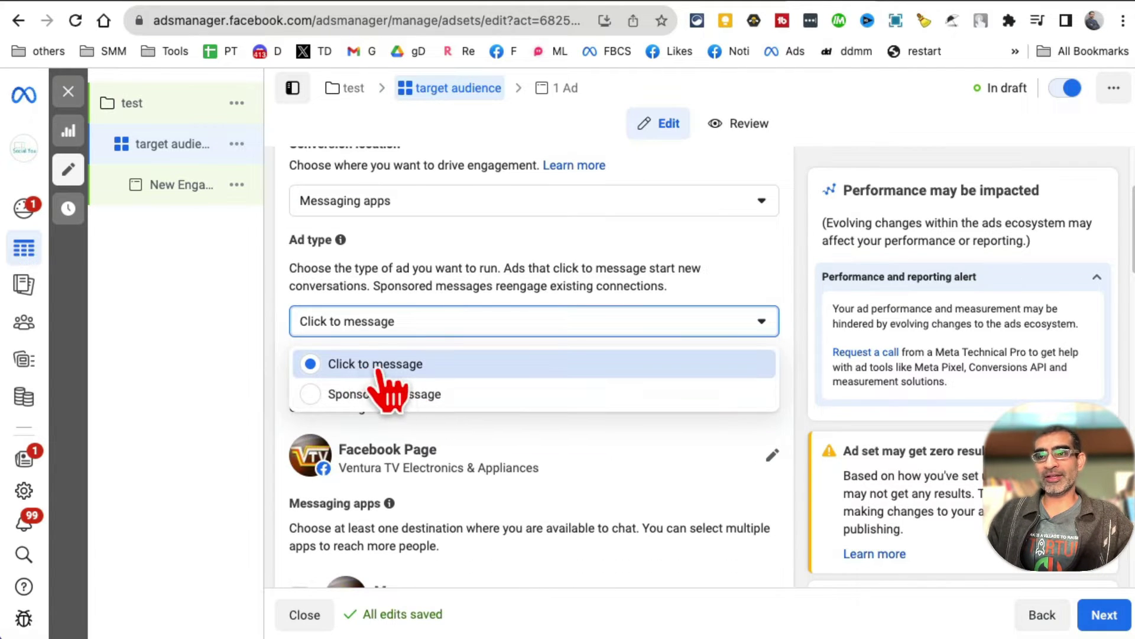
left_click(398, 366)
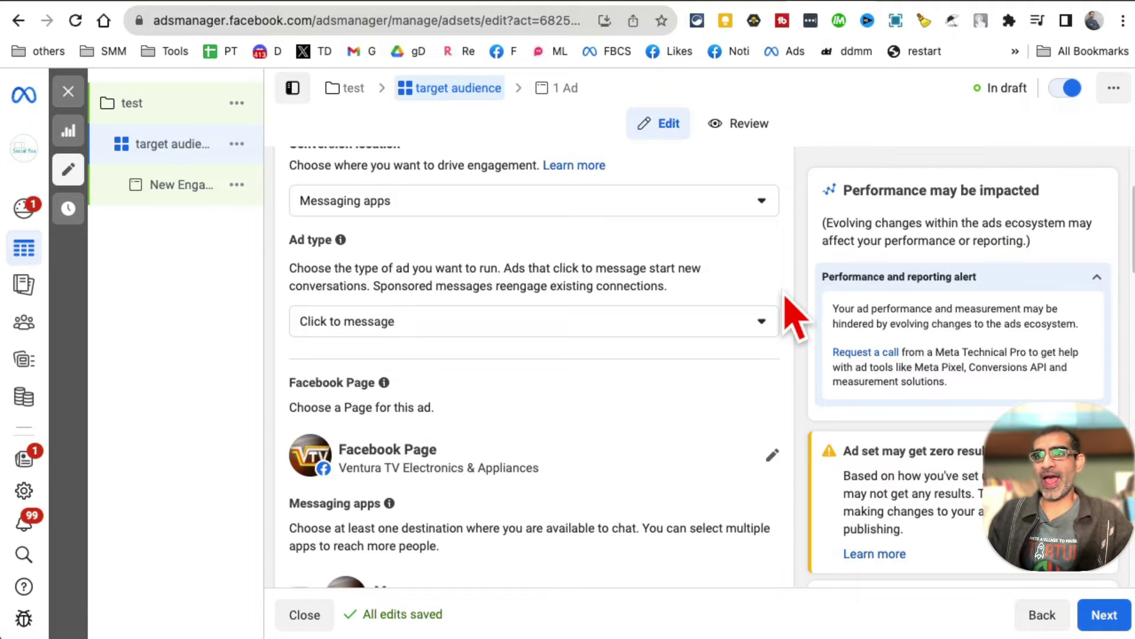
scroll(760, 375, "down", 5)
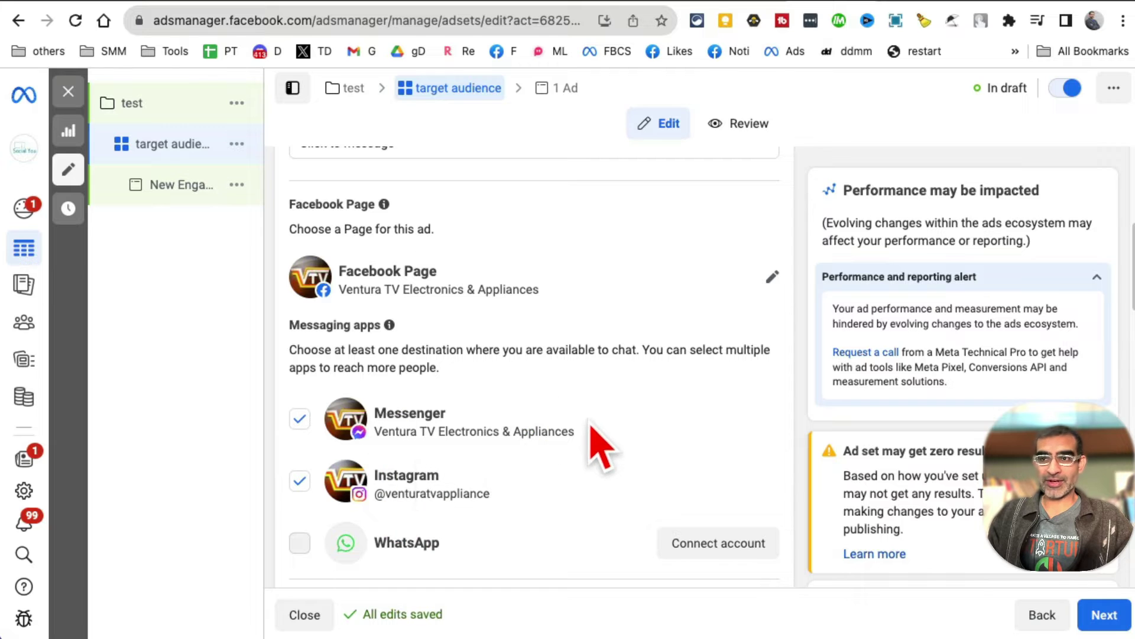
Set the ad set's daily budget to $10, keeping Messenger and Instagram as the messaging destinations
scroll(591, 425, "down", 3)
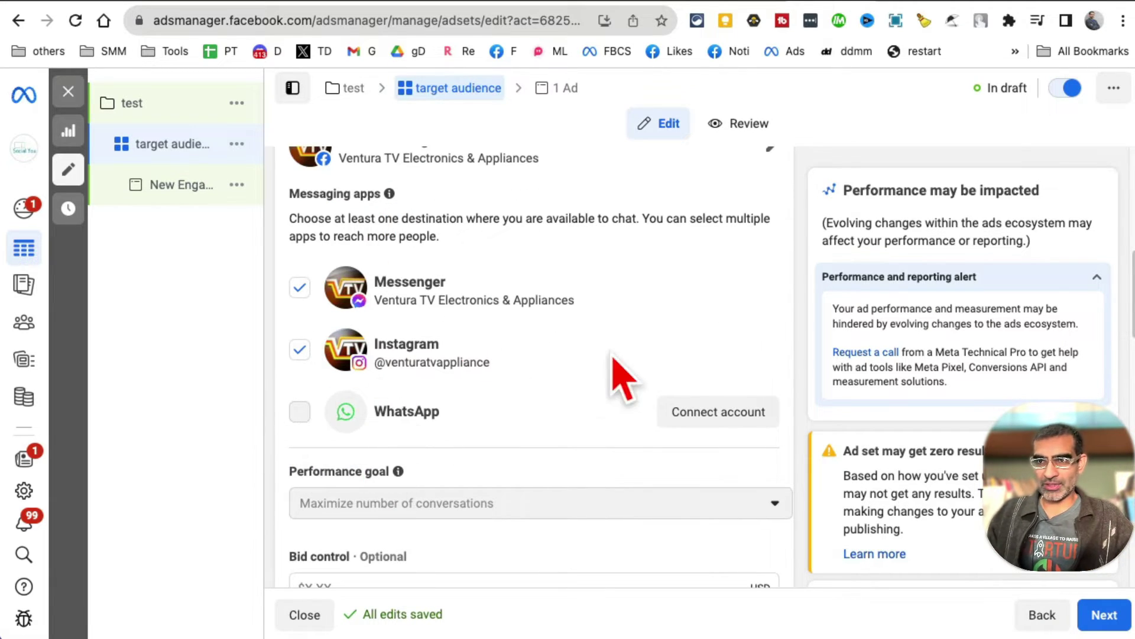
scroll(613, 375, "down", 2)
scroll(613, 354, "down", 5)
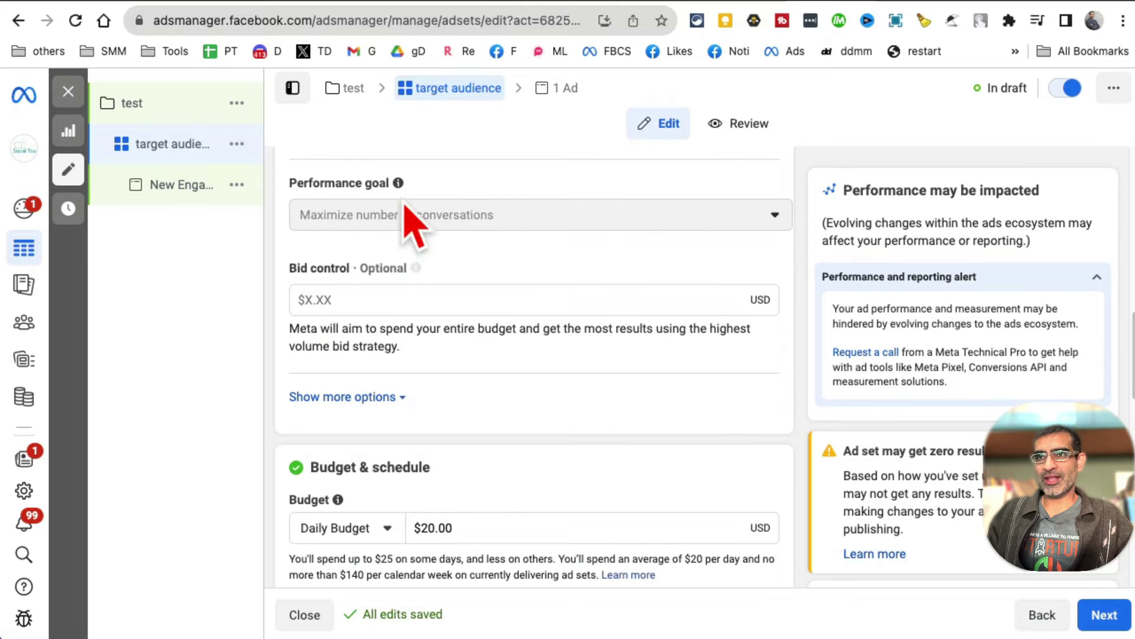
scroll(597, 437, "down", 2)
double_click(517, 397)
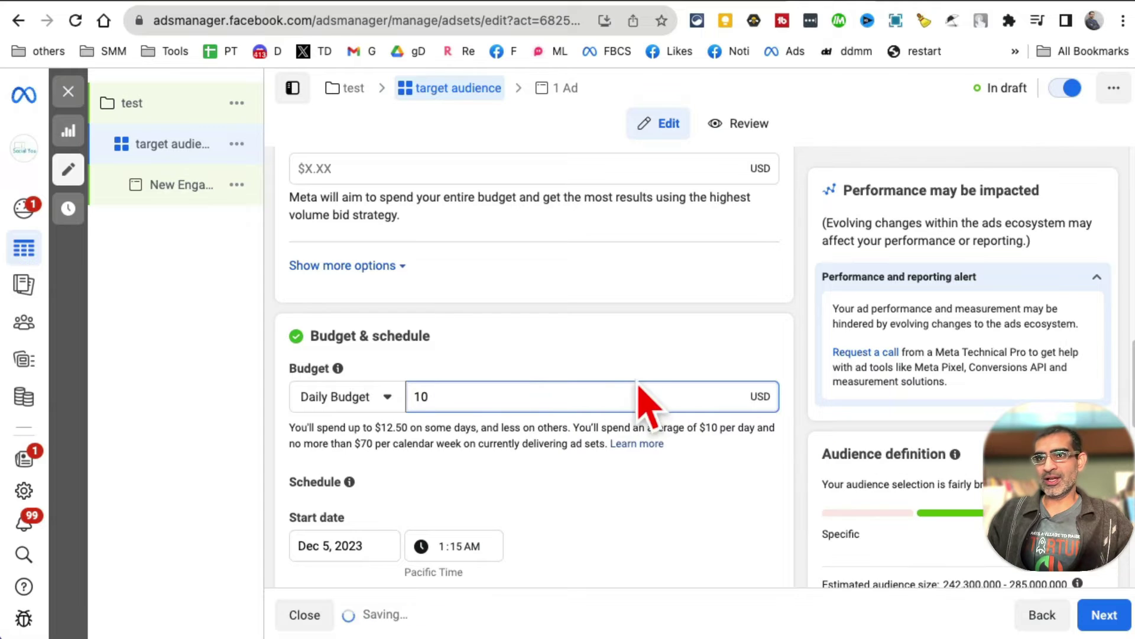
left_click(605, 323)
Change the ad set's audience location from the whole country to Fresno, California
scroll(461, 319, "down", 2)
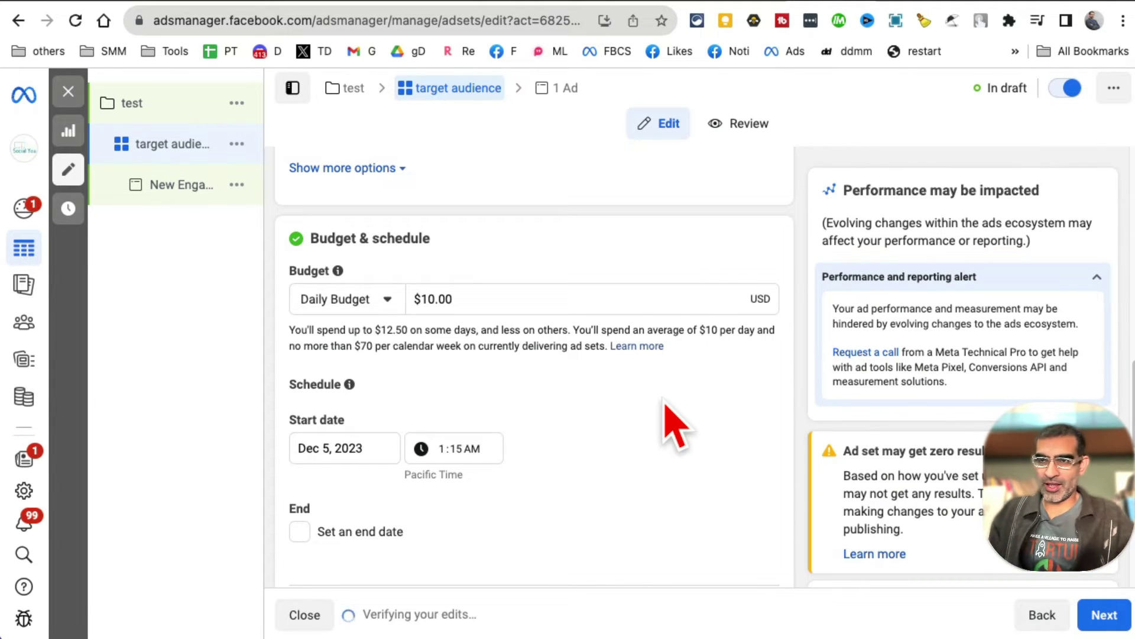
scroll(680, 423, "down", 6)
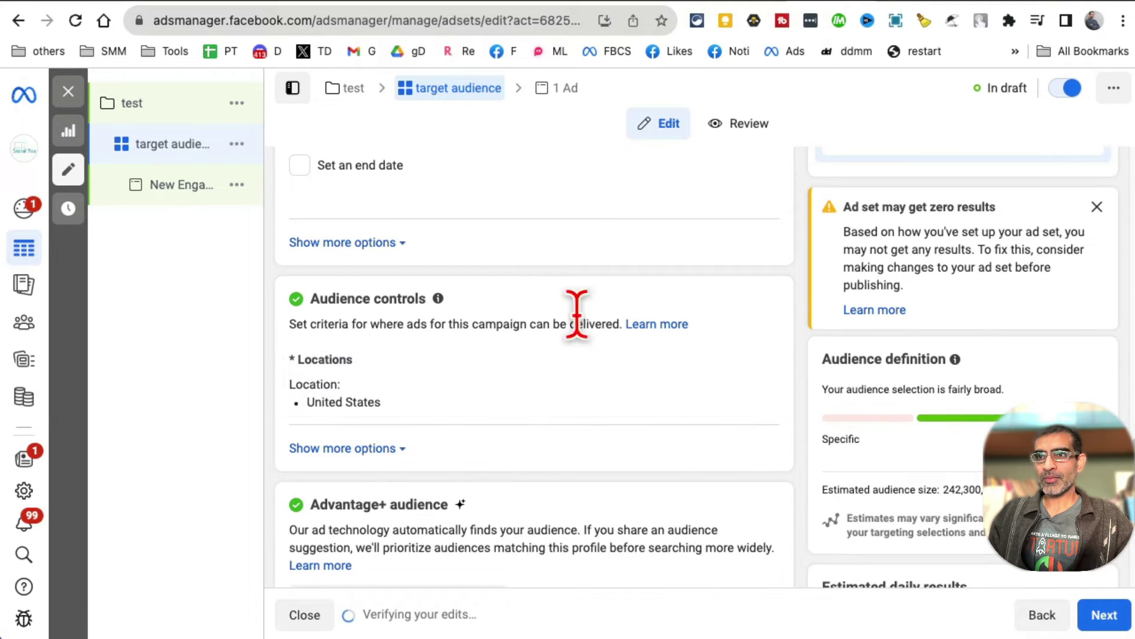
scroll(597, 414, "down", 1)
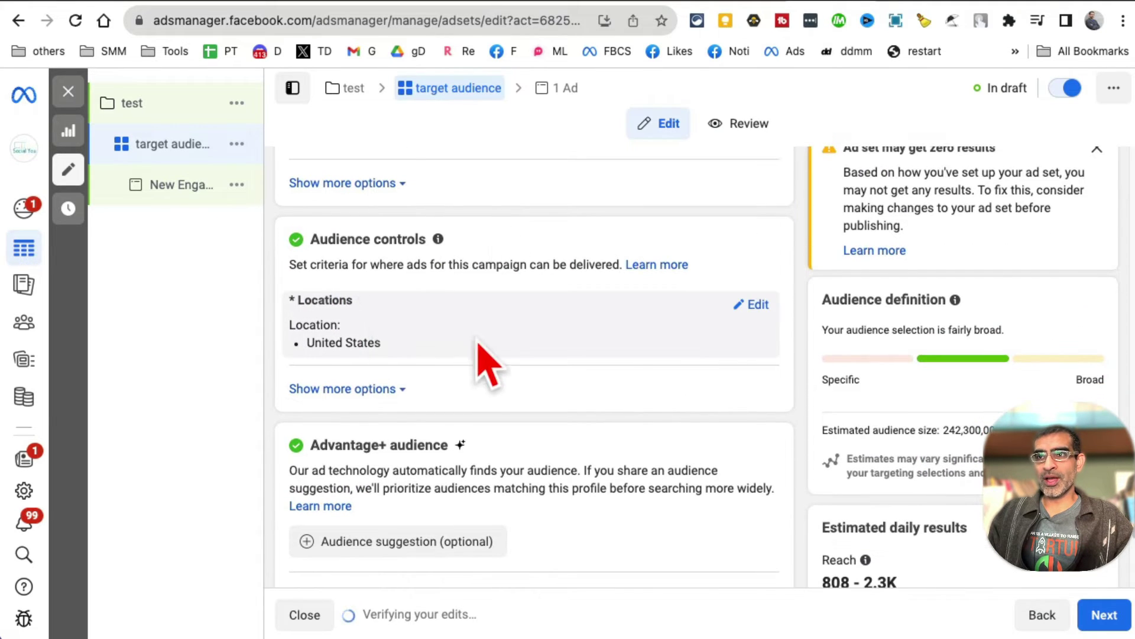
left_click(761, 309)
left_click(508, 438)
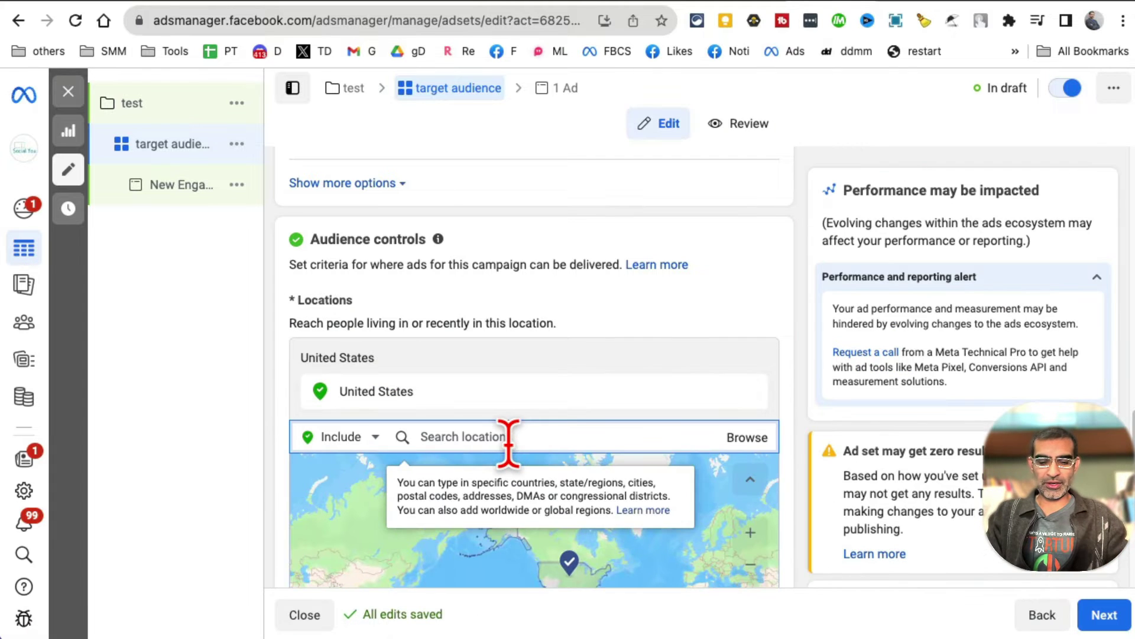
type("fresno")
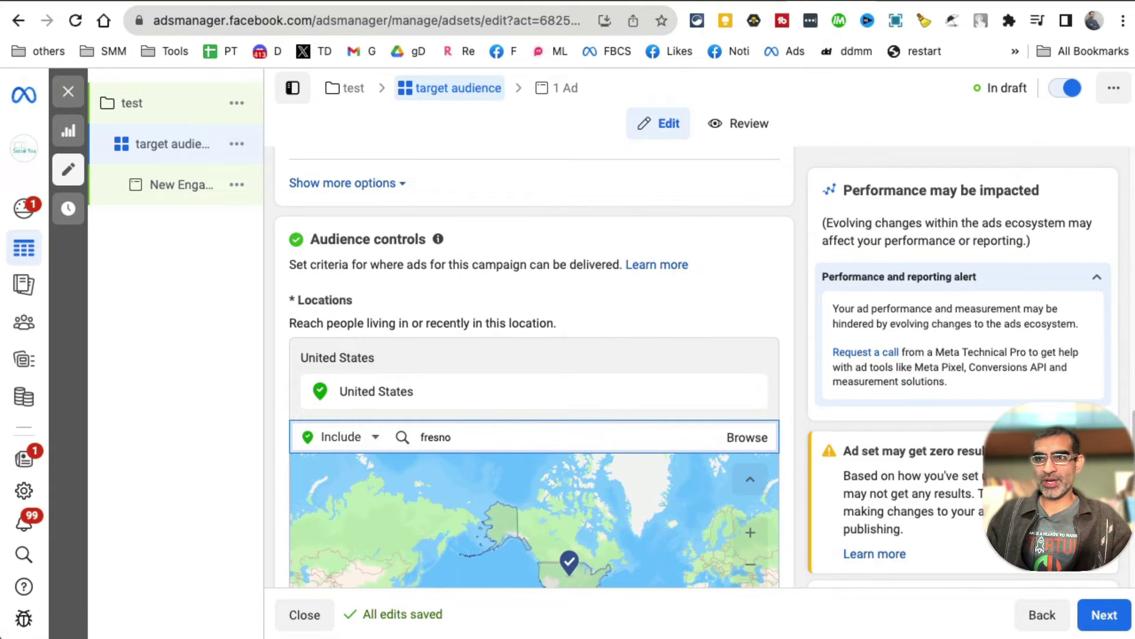
left_click(480, 476)
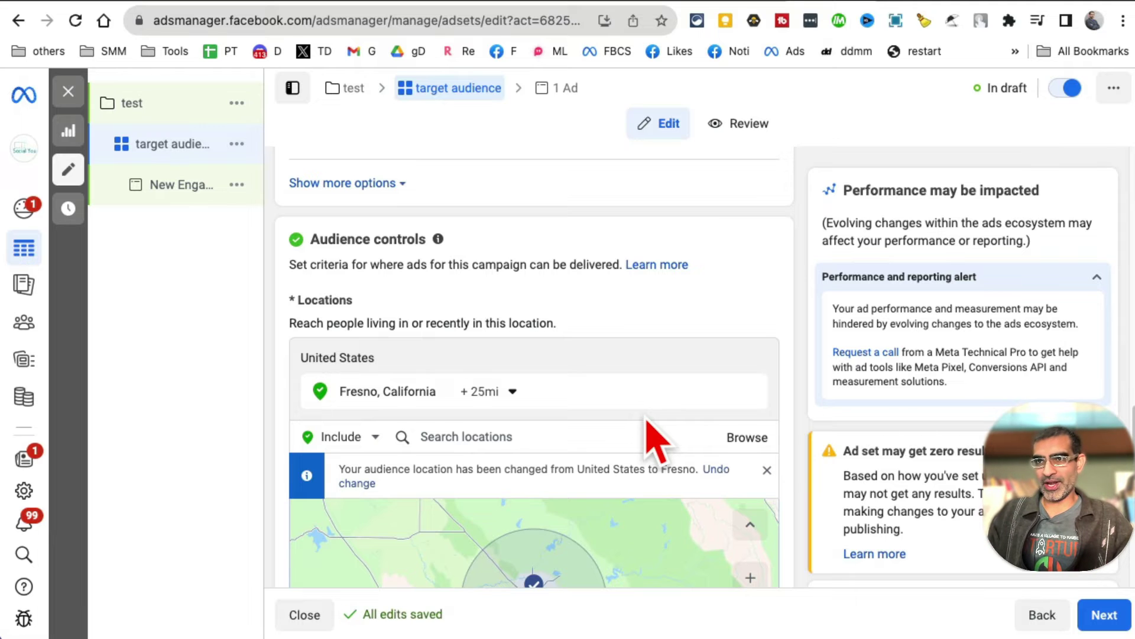
Keep the default Advantage+ audience and placements, proceed to the ad level and name the ad "test"
scroll(654, 436, "down", 5)
scroll(819, 358, "down", 5)
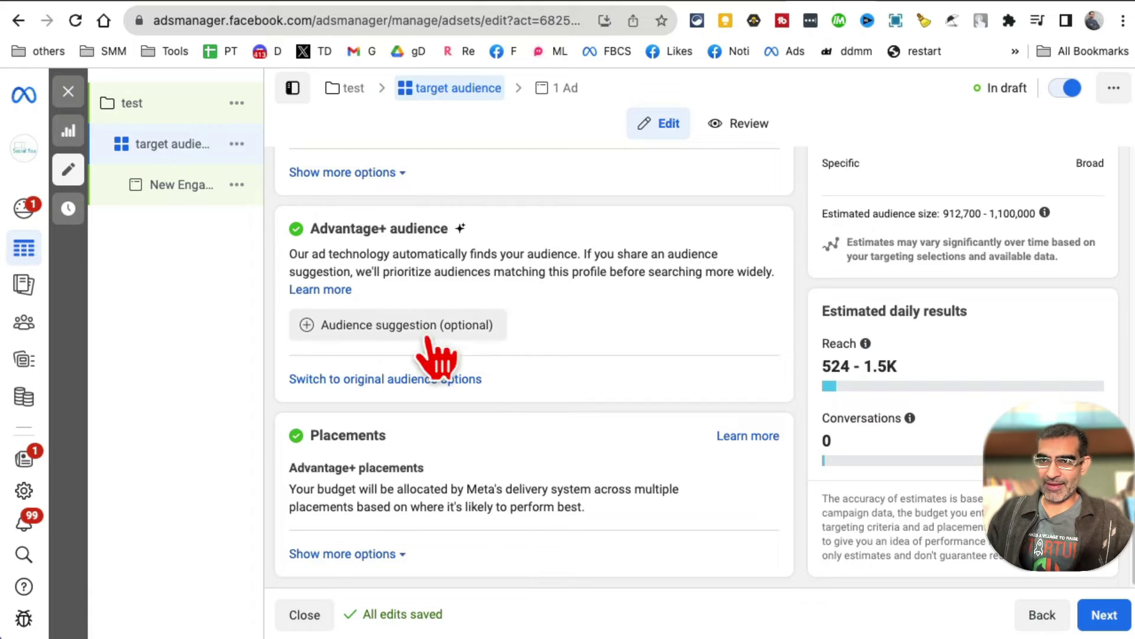
left_click(1120, 624)
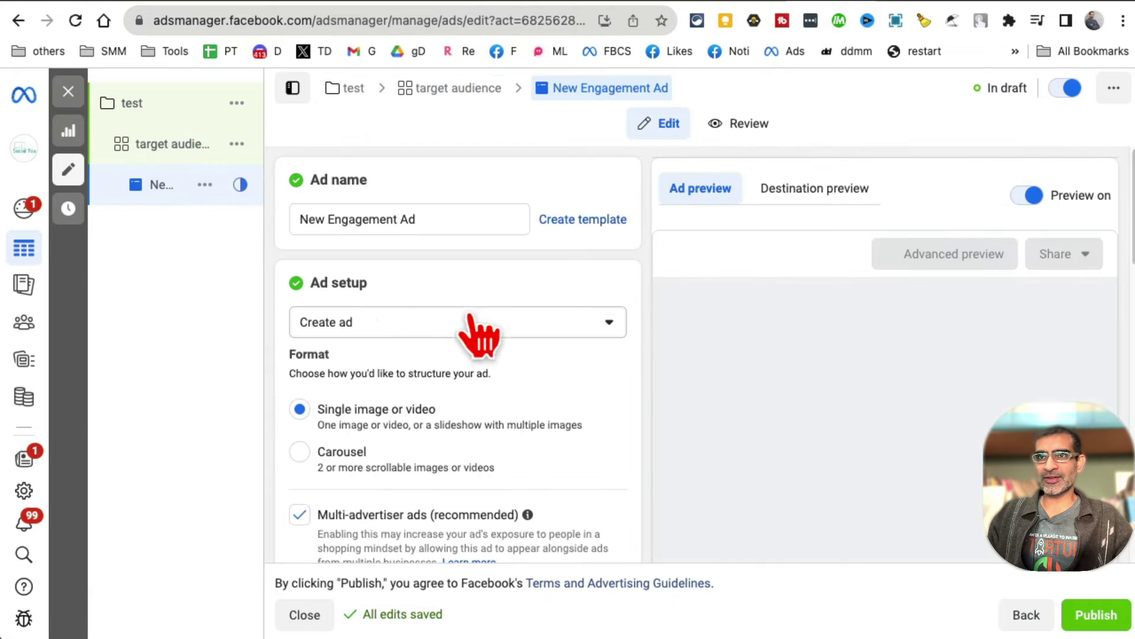
triple_click(415, 220)
type("t")
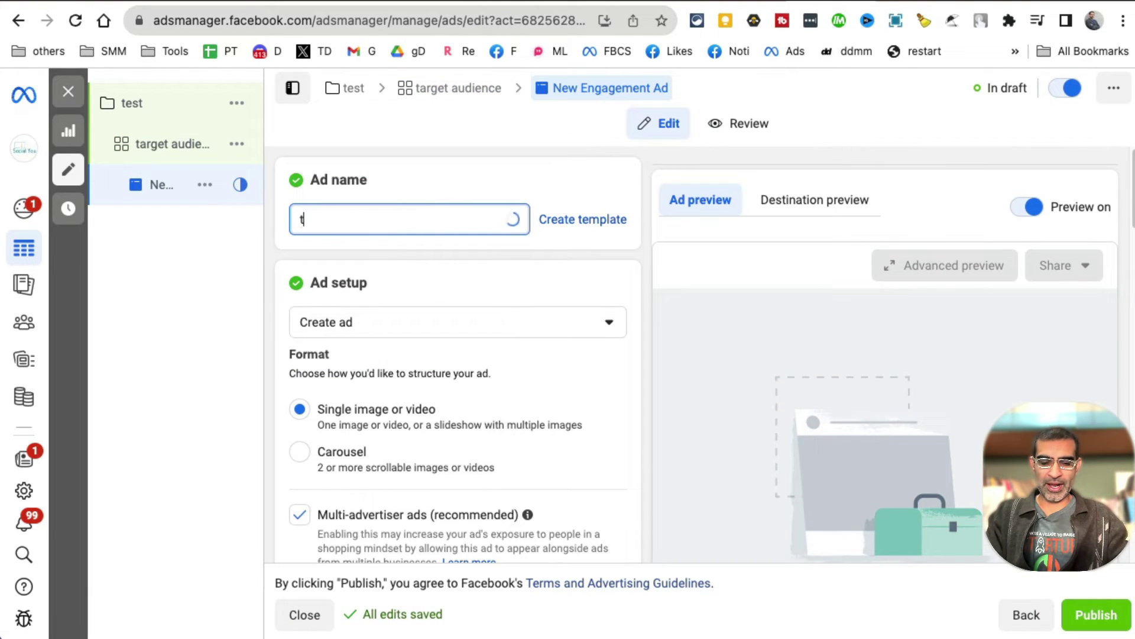
type("est")
left_click(463, 286)
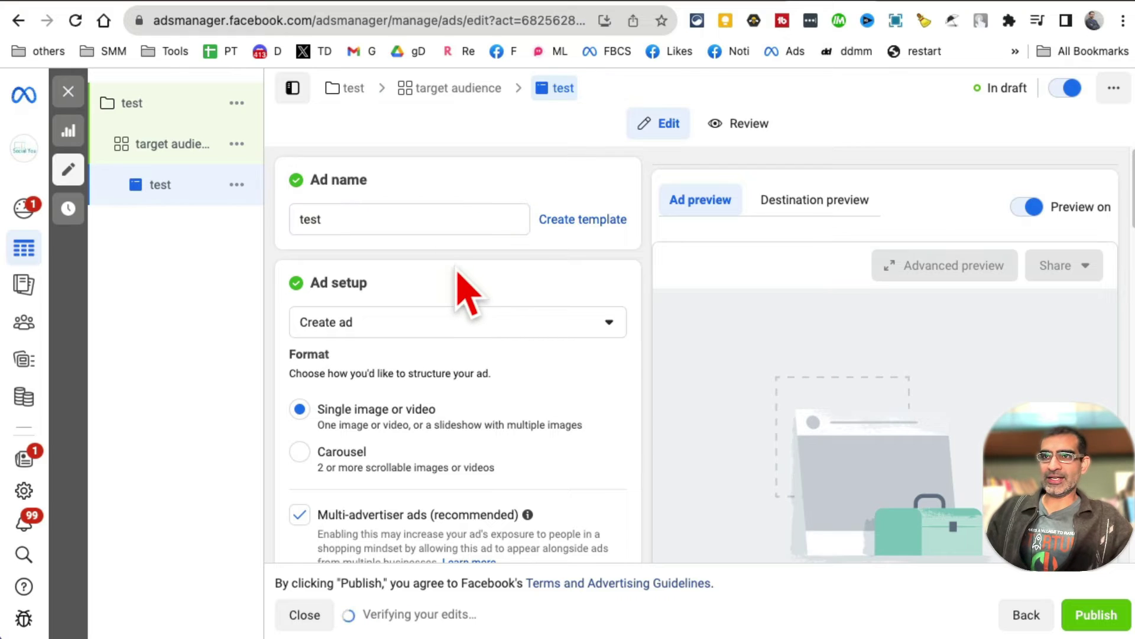
Switch the ad setup from creating a new ad to using an existing post
left_click(456, 328)
left_click(459, 330)
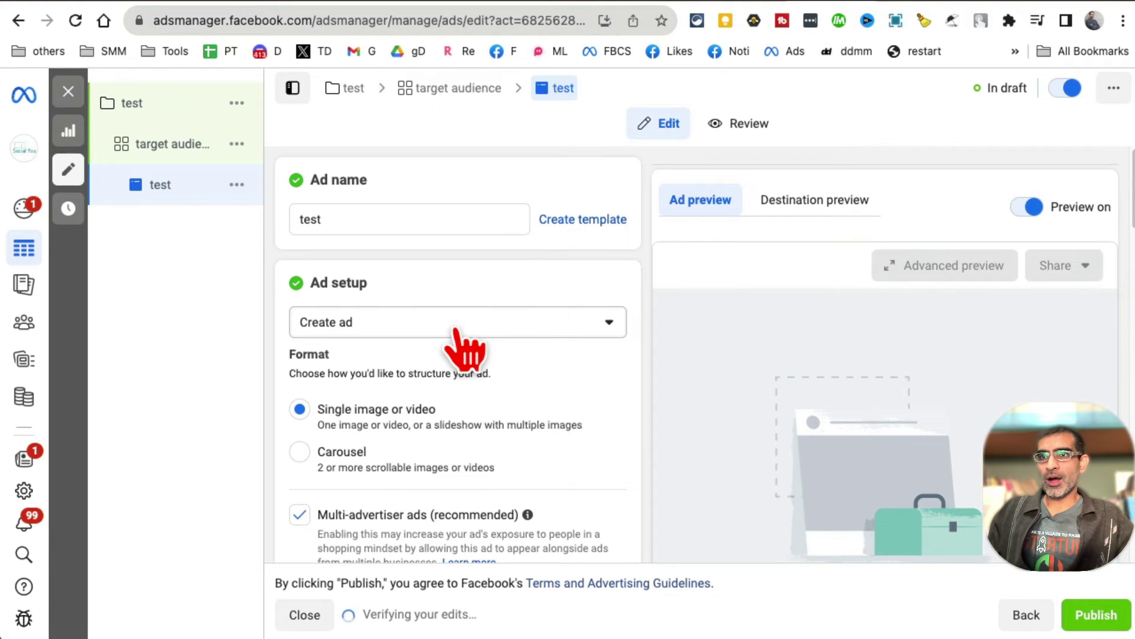
left_click(458, 331)
left_click(429, 393)
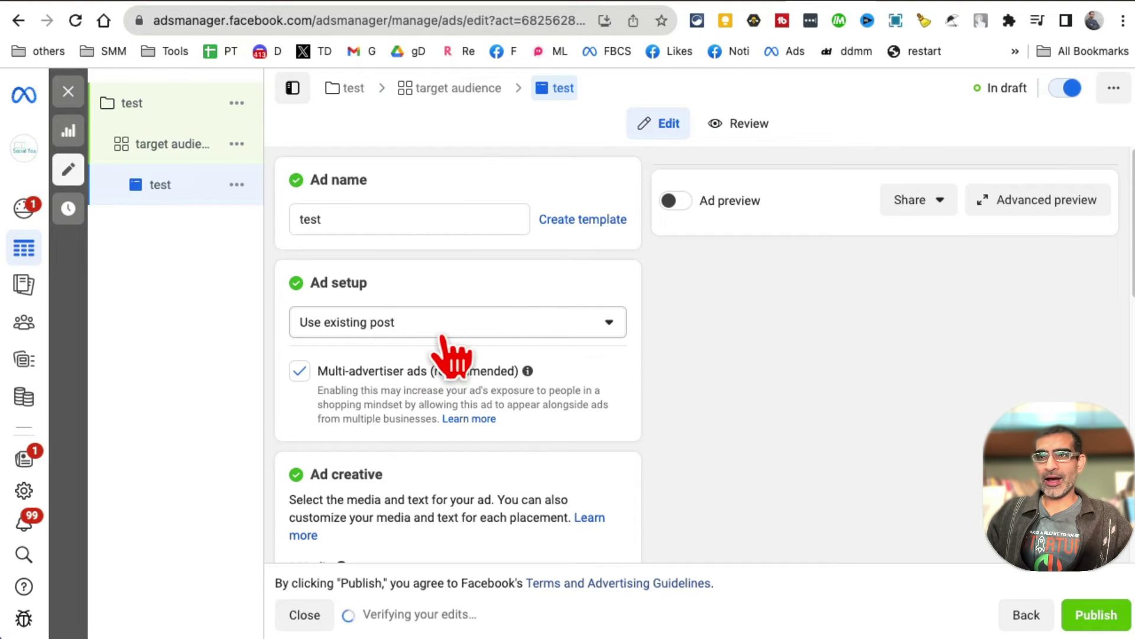
left_click(442, 335)
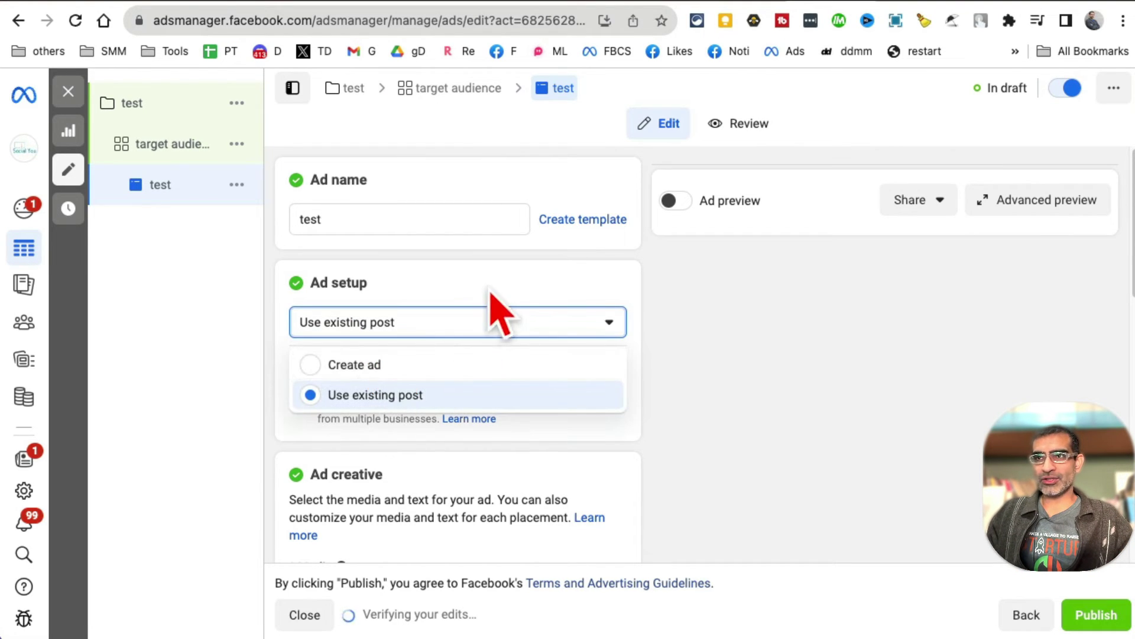
left_click(507, 291)
Choose the Facebook album post "DM Us to Save 40% On All Electronics and Appliances!" dated Dec 1, 2023 as the ad creative
scroll(604, 451, "down", 2)
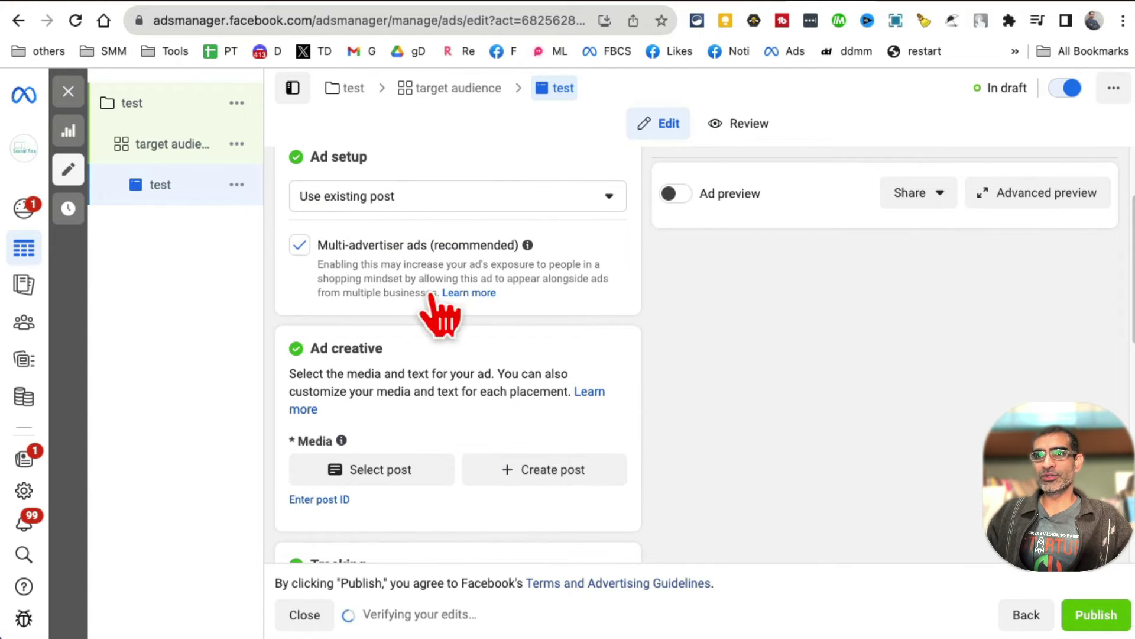
scroll(451, 431, "down", 1)
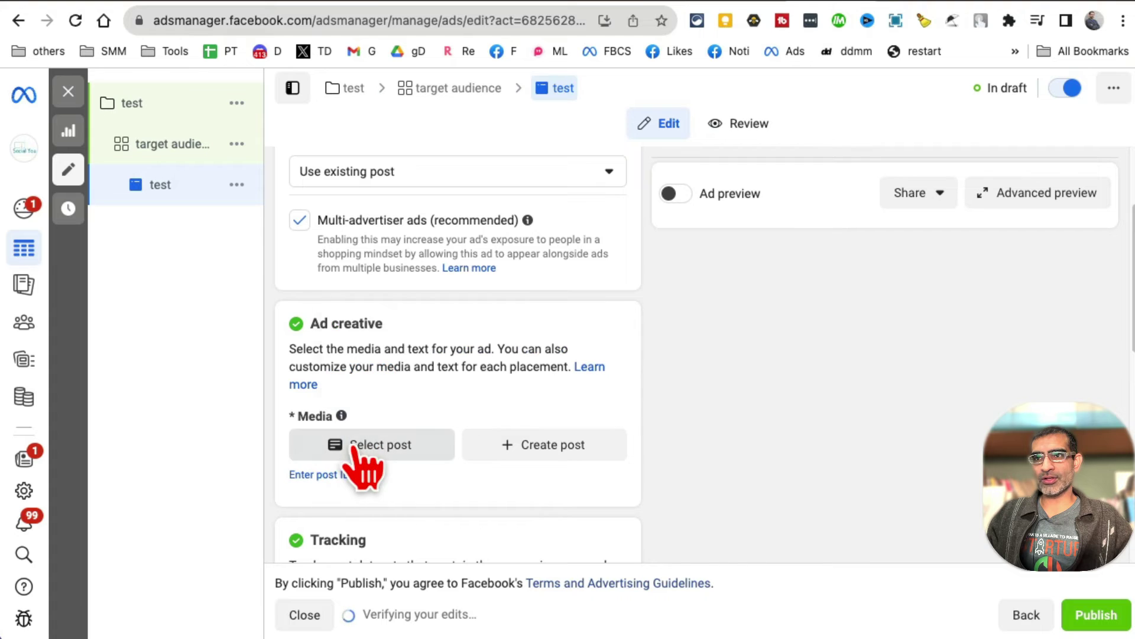
left_click(444, 452)
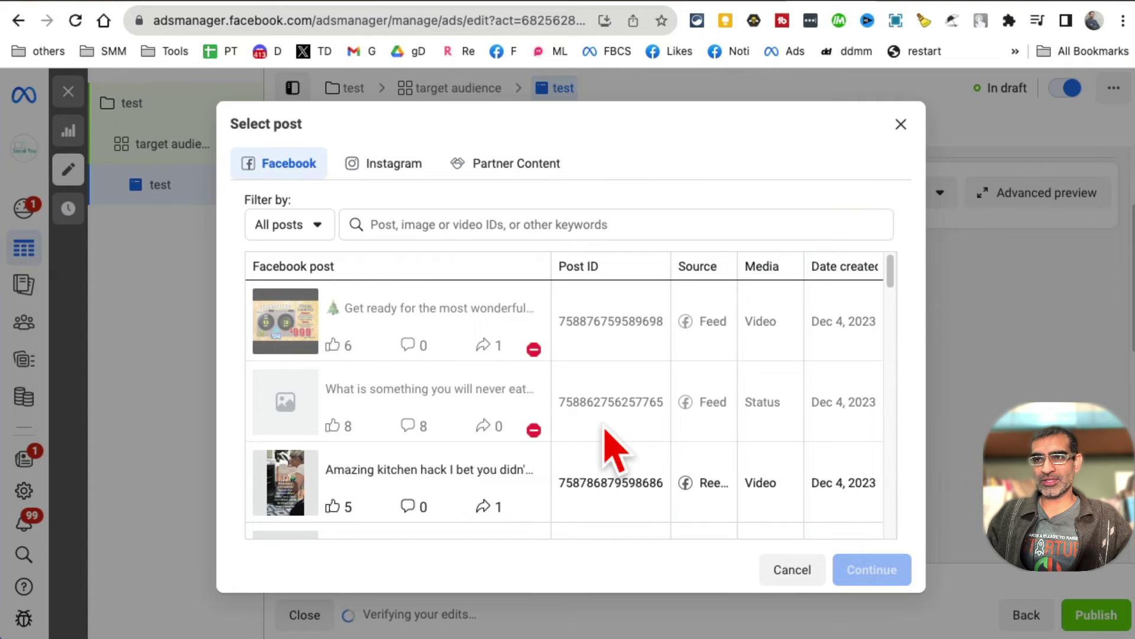
left_click(373, 165)
left_click(289, 169)
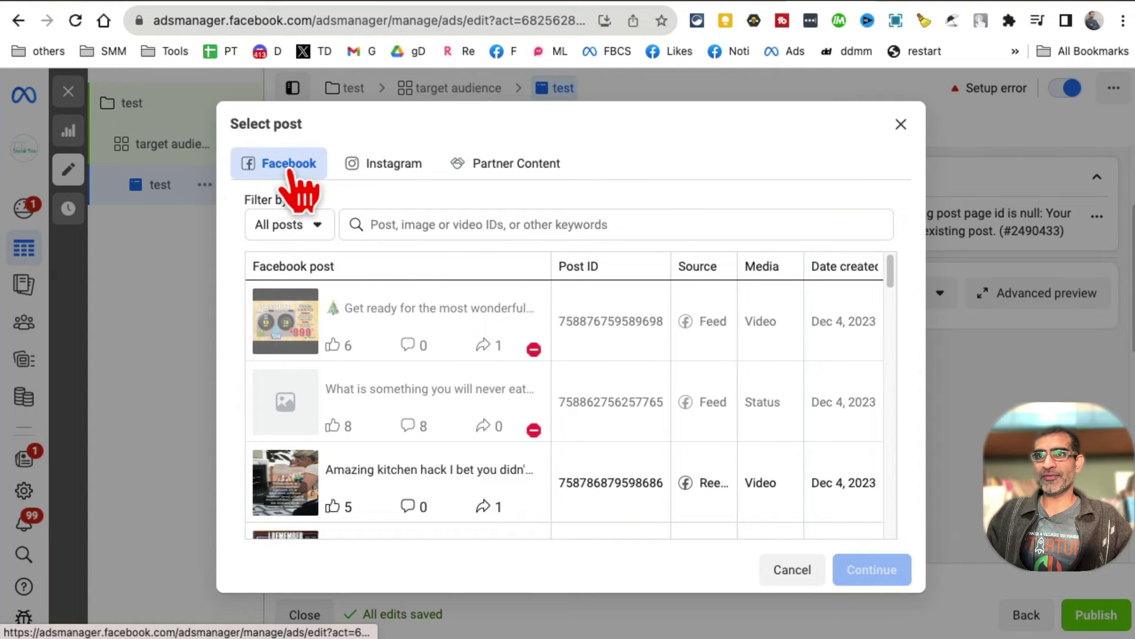
scroll(482, 381, "down", 5)
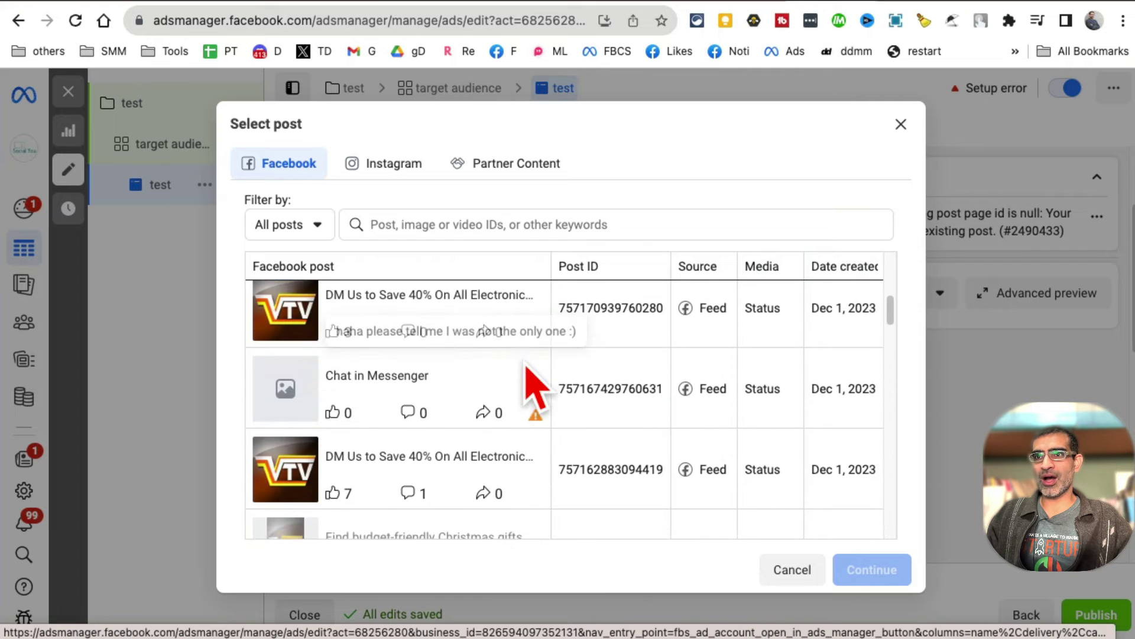
scroll(574, 385, "down", 5)
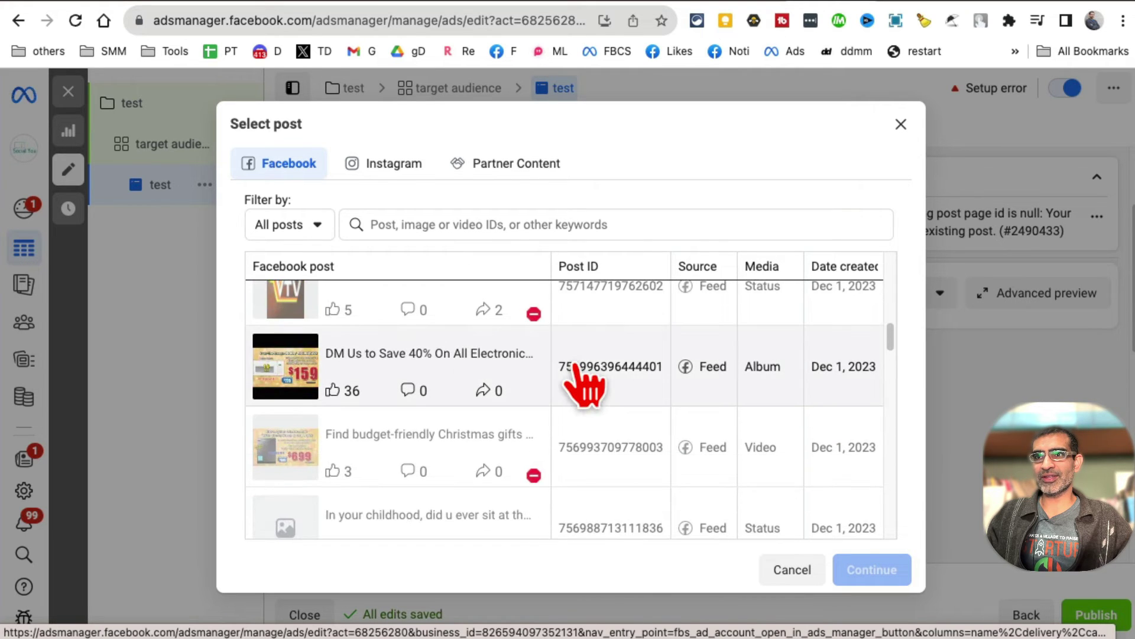
left_click(378, 366)
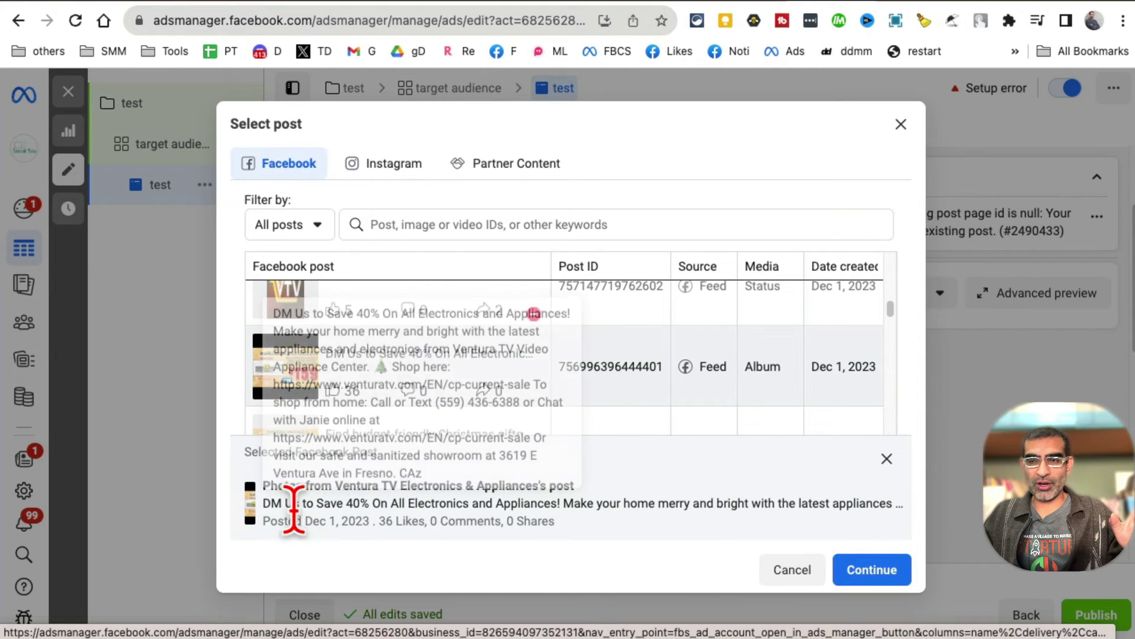
left_click(872, 569)
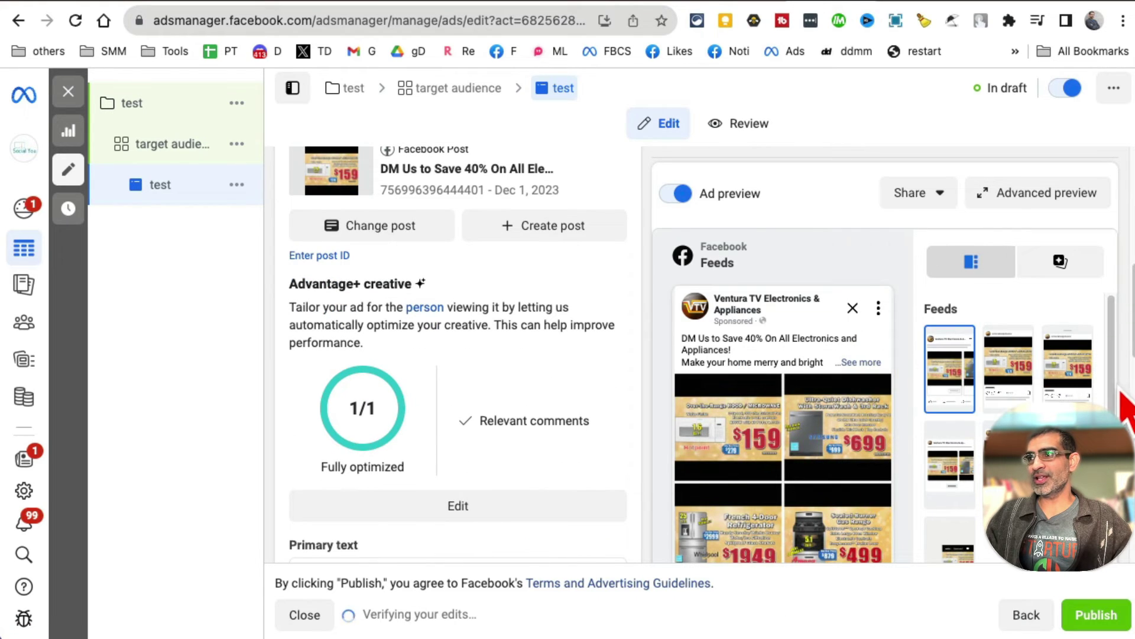
Review the ad's primary text, call to action and feed preview, and consult the sample customer chat on the Whiteboard page before returning to the ad
scroll(1065, 414, "down", 1)
scroll(852, 388, "down", 2)
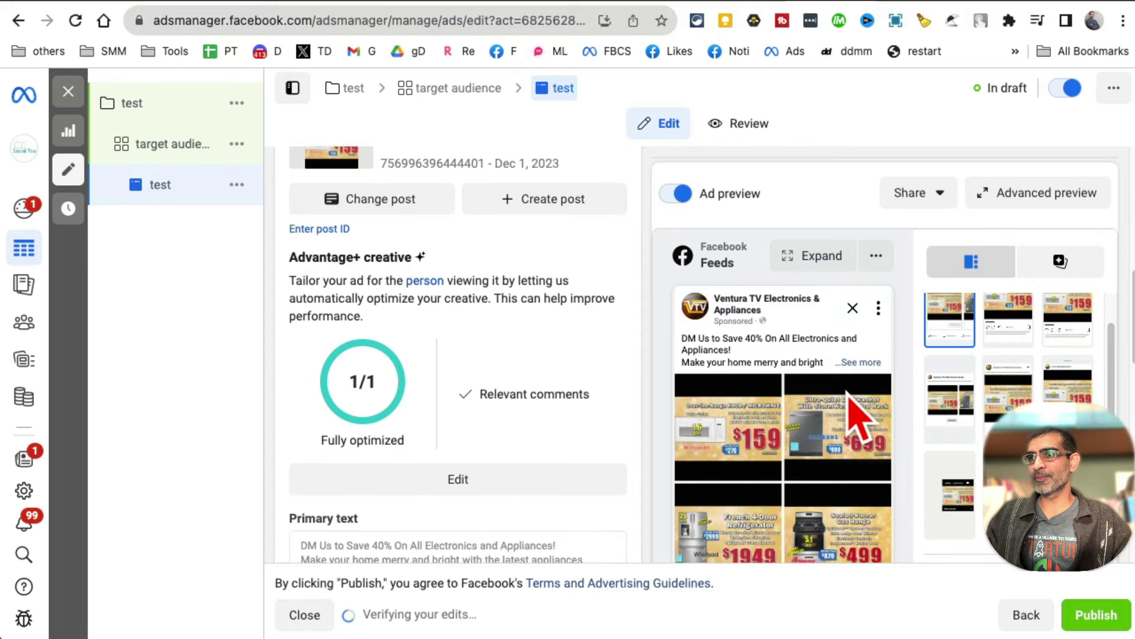
scroll(508, 408, "down", 2)
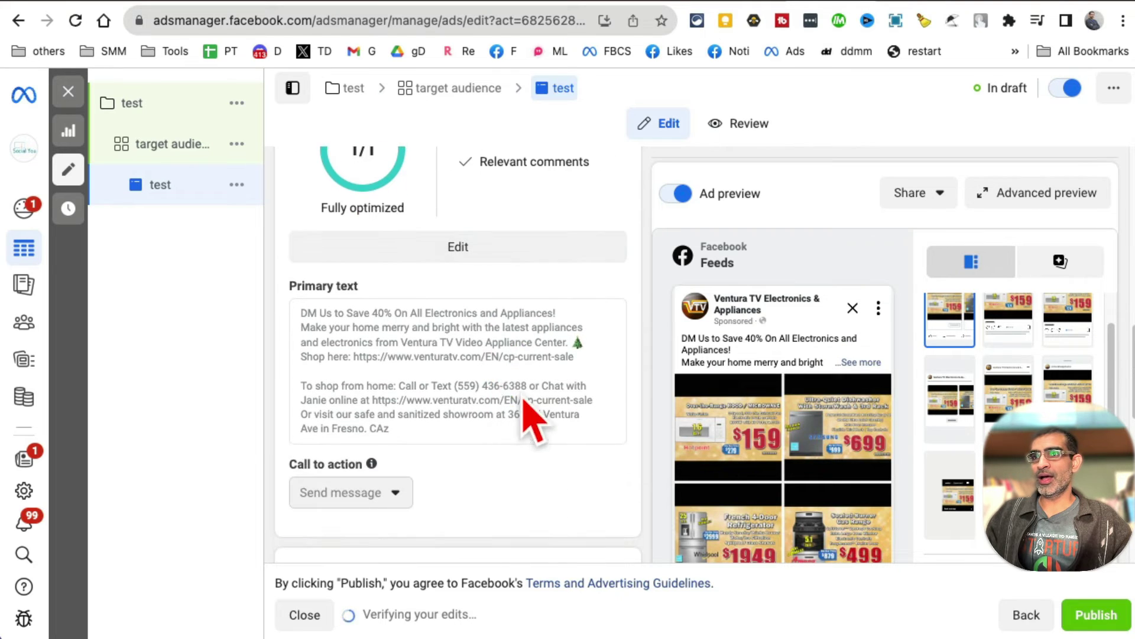
mouse_move(816, 380)
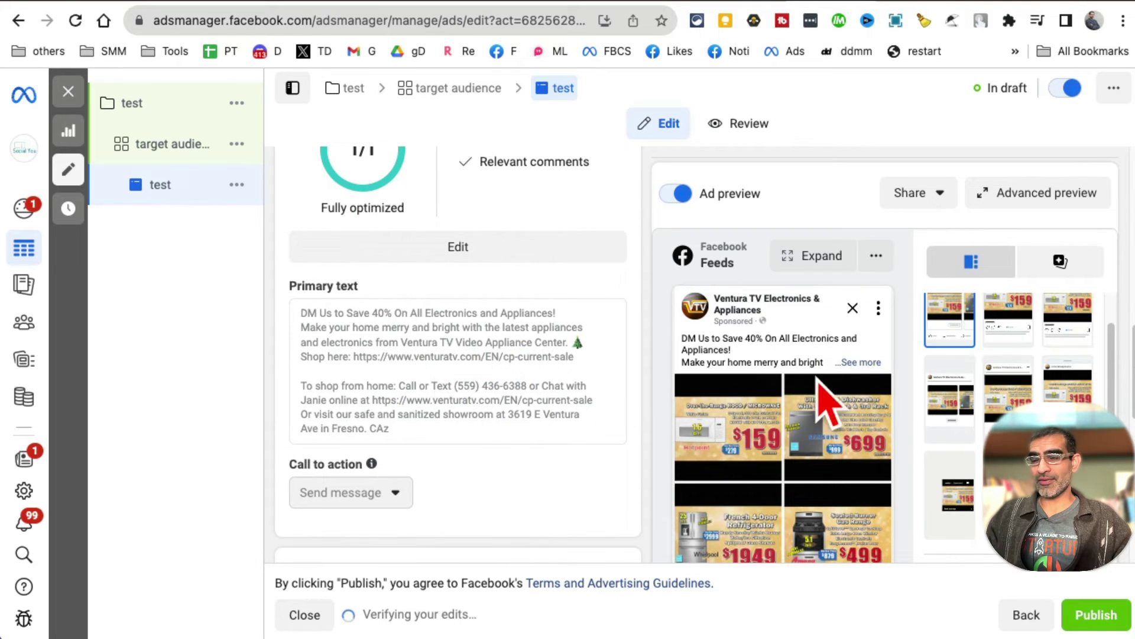
scroll(526, 418, "down", 2)
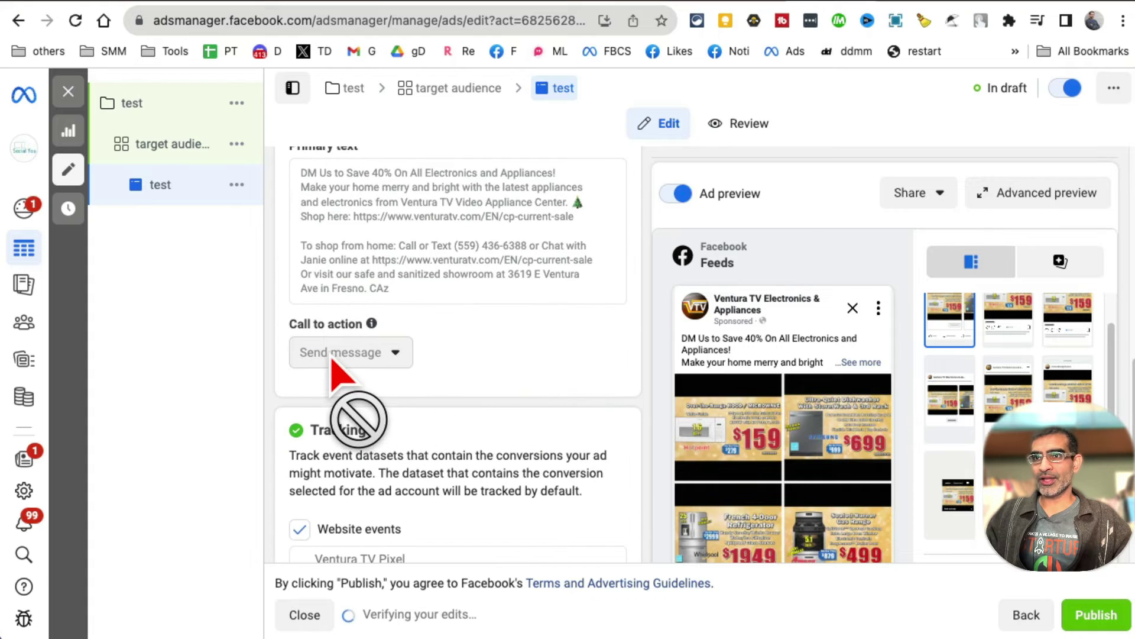
scroll(887, 479, "down", 3)
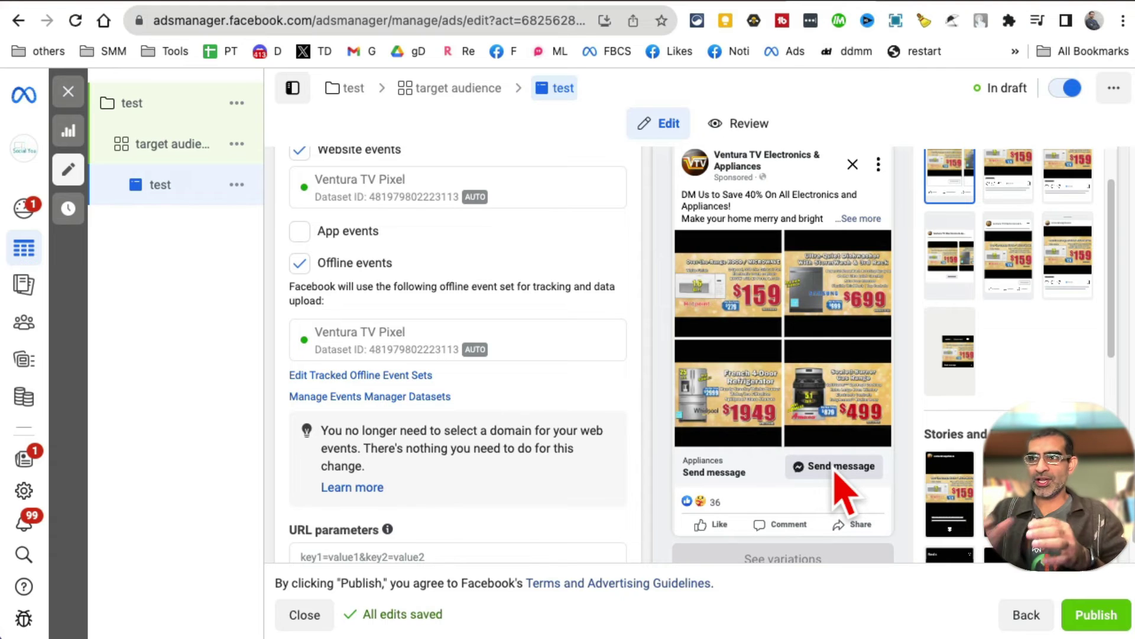
left_click(889, 1)
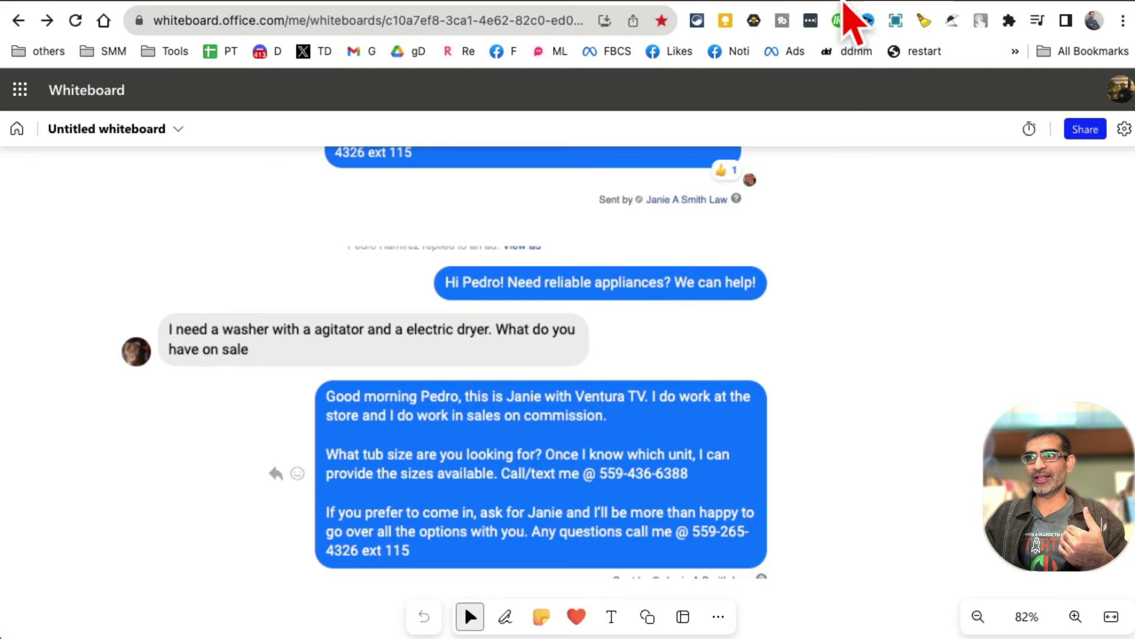
left_click(843, 2)
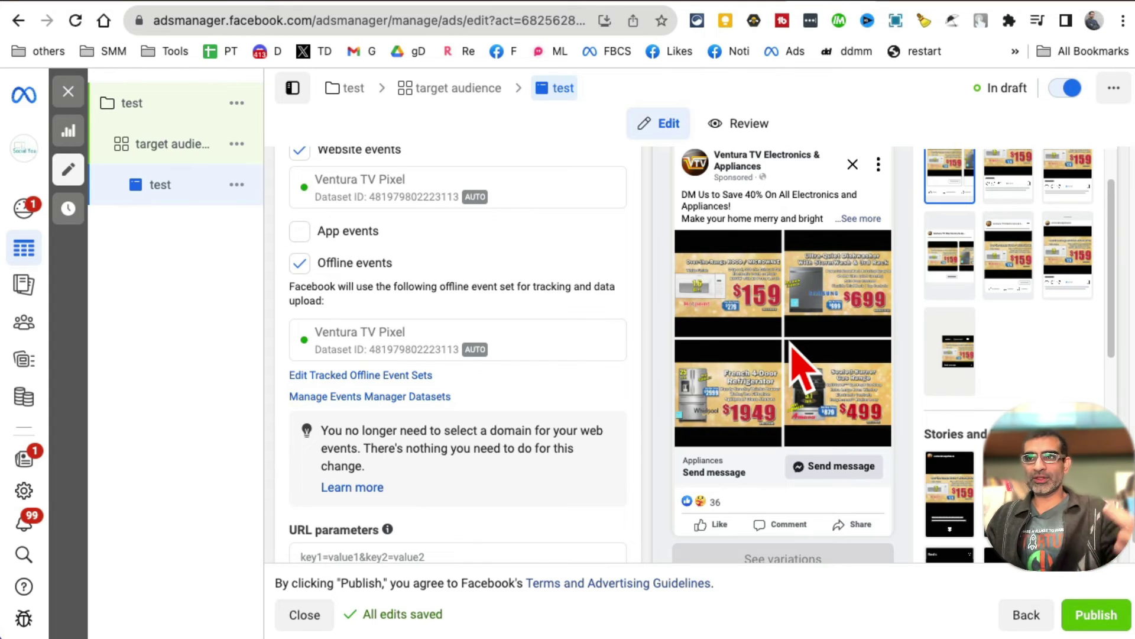
Examine the ad's tracking settings, URL parameters and placement previews before publishing
scroll(626, 473, "down", 1)
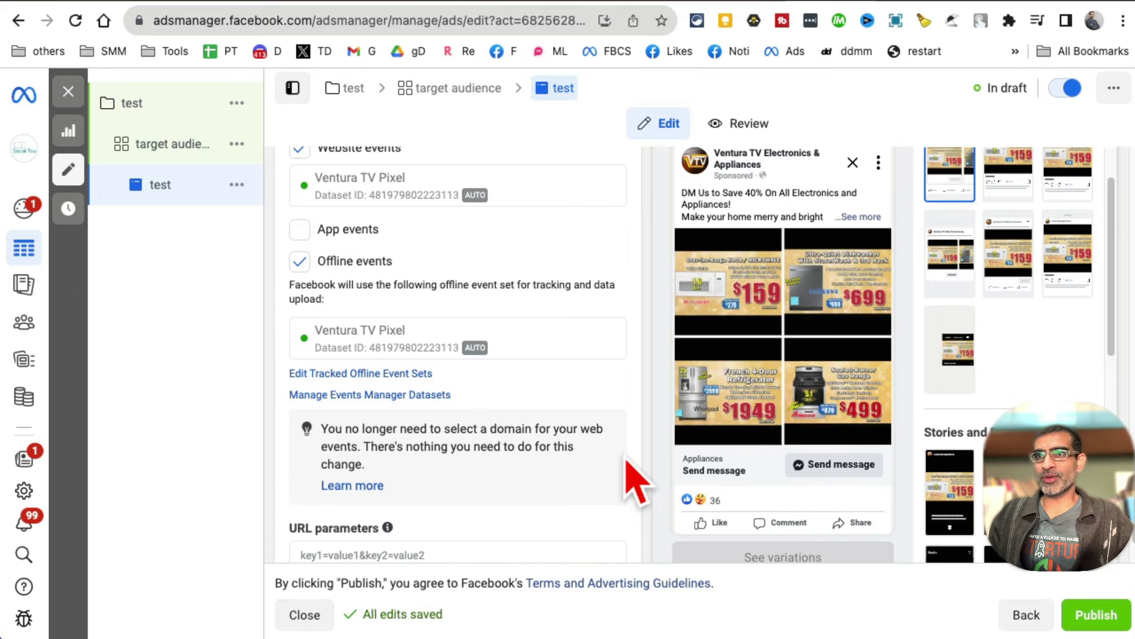
scroll(627, 408, "up", 3)
scroll(582, 390, "down", 4)
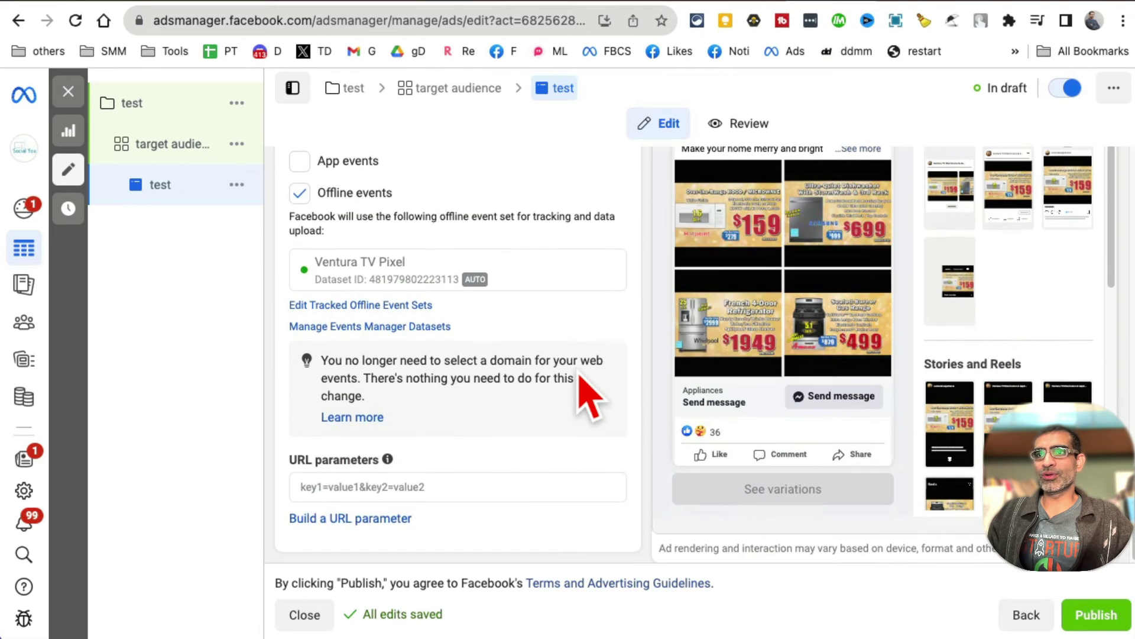
scroll(567, 366, "up", 9)
scroll(578, 393, "down", 6)
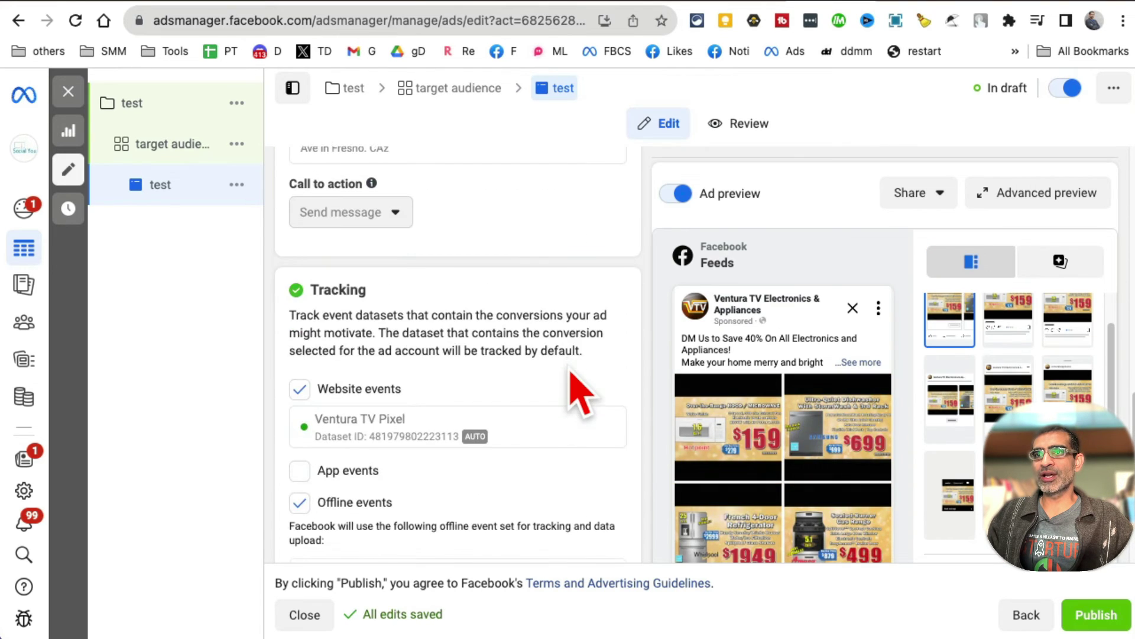
scroll(388, 291, "down", 1)
scroll(609, 405, "down", 4)
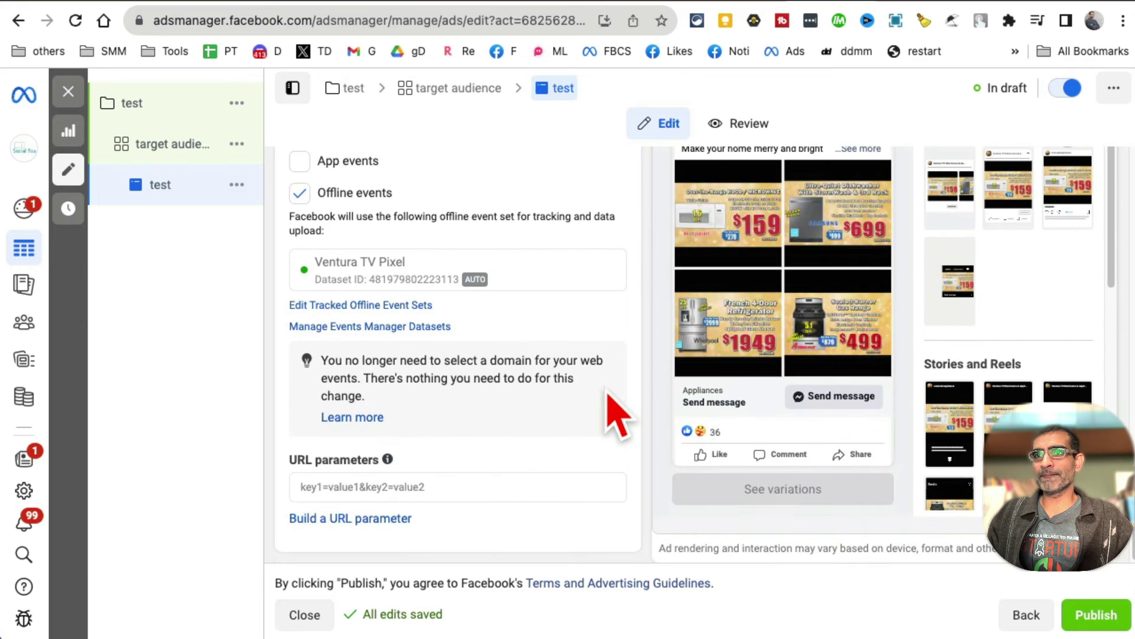
mouse_move(177, 101)
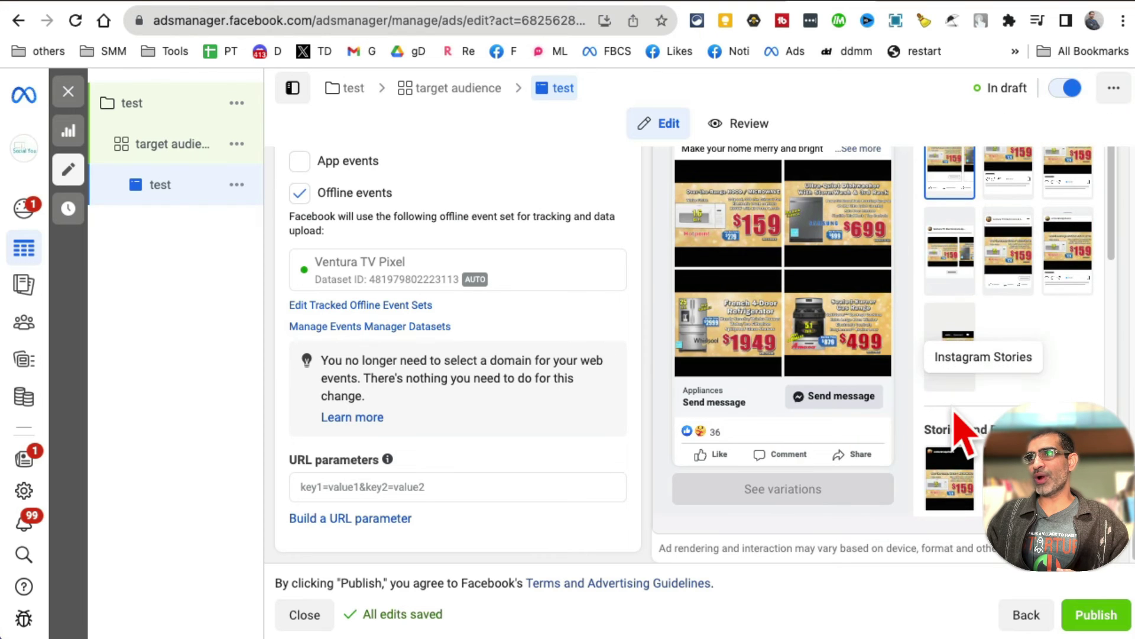
scroll(845, 309, "up", 3)
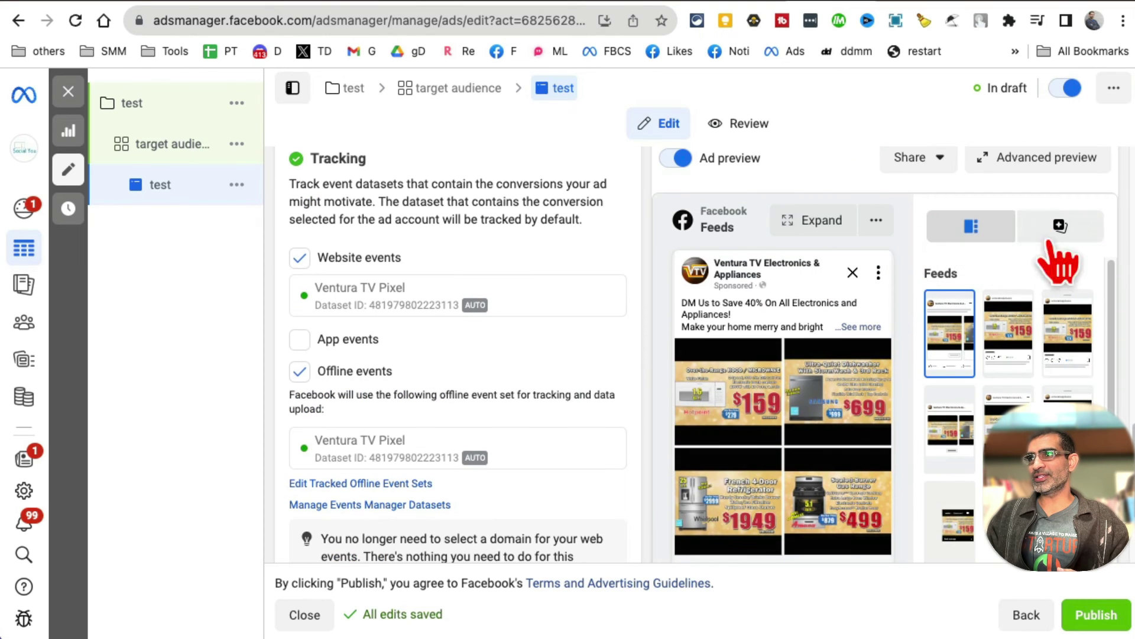
scroll(916, 482, "down", 3)
scroll(931, 502, "down", 1)
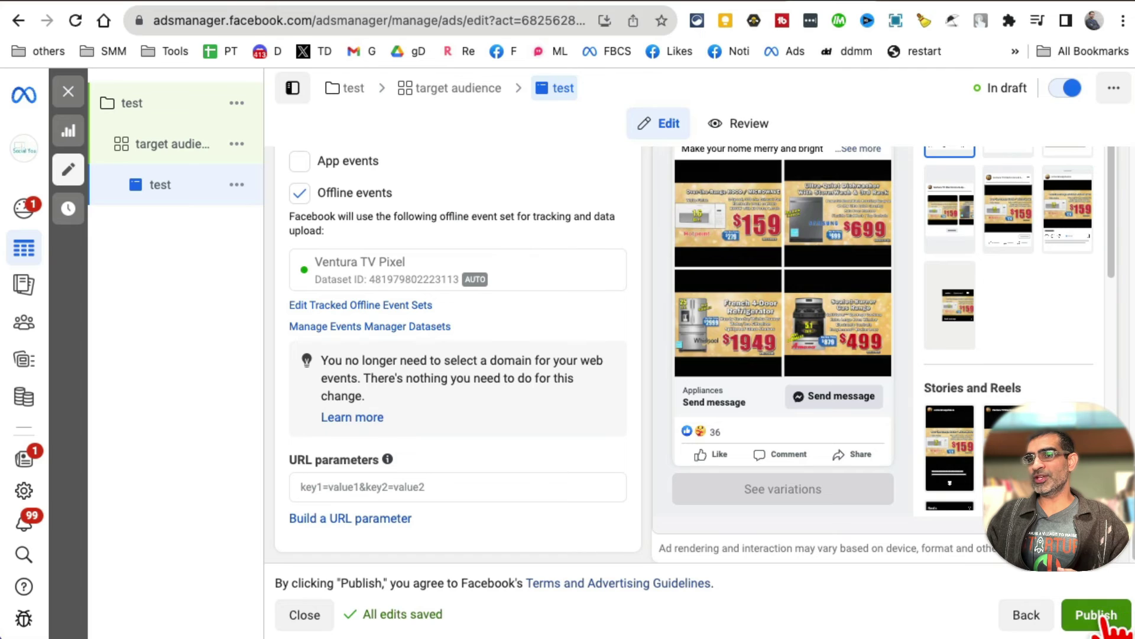